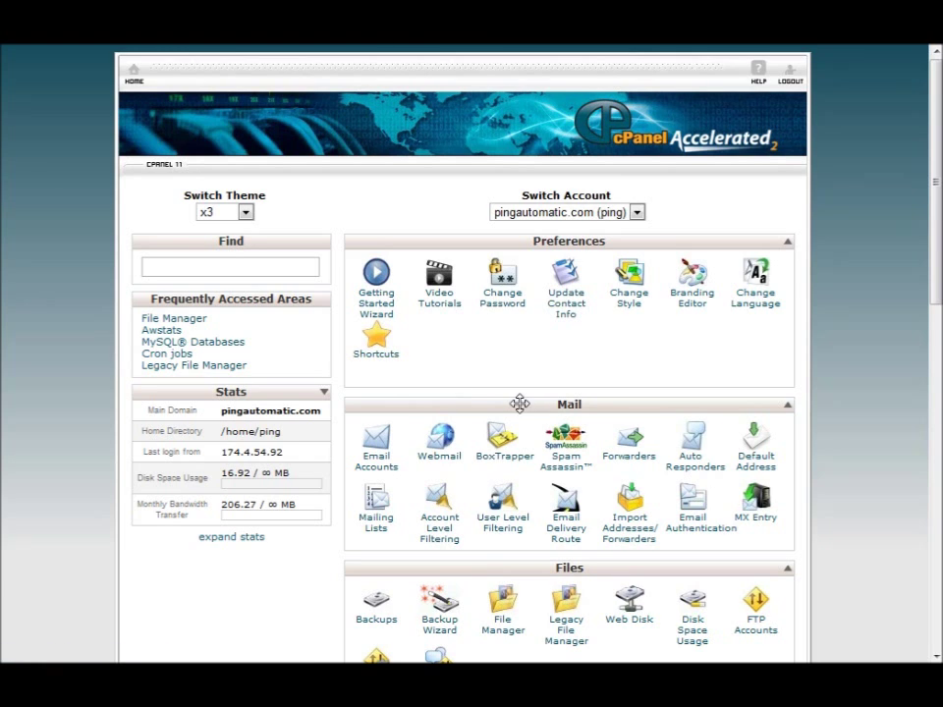
- Open File Manager with Web Root (public_html/www) selected as the starting folder
click(505, 629)
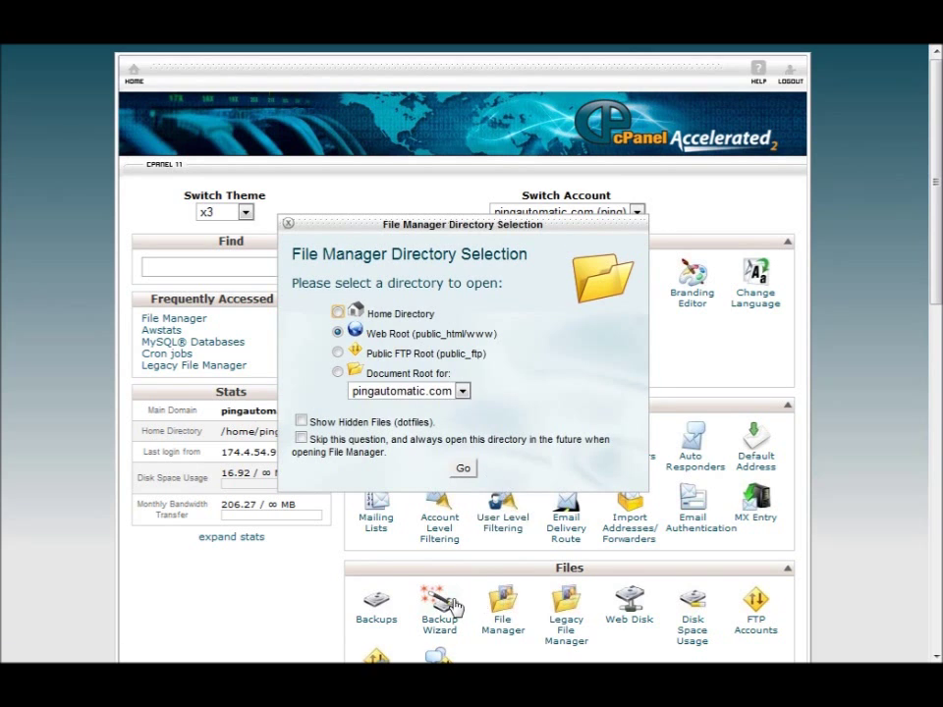
click(463, 469)
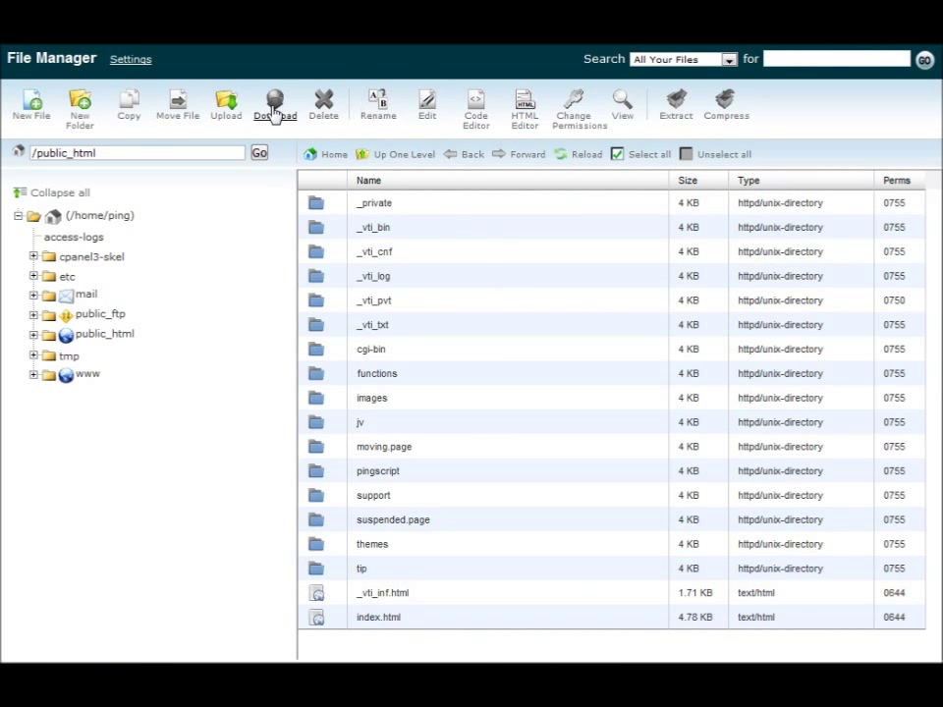
- Upload the rssgen.zip archive from the Desktop to public_html
click(226, 108)
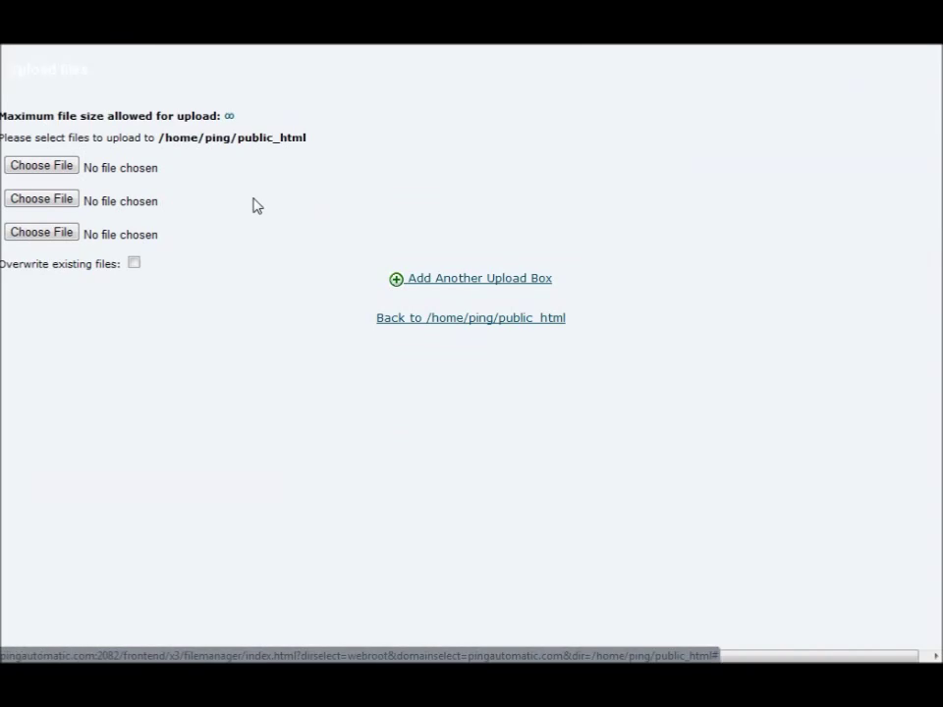
click(49, 169)
click(79, 78)
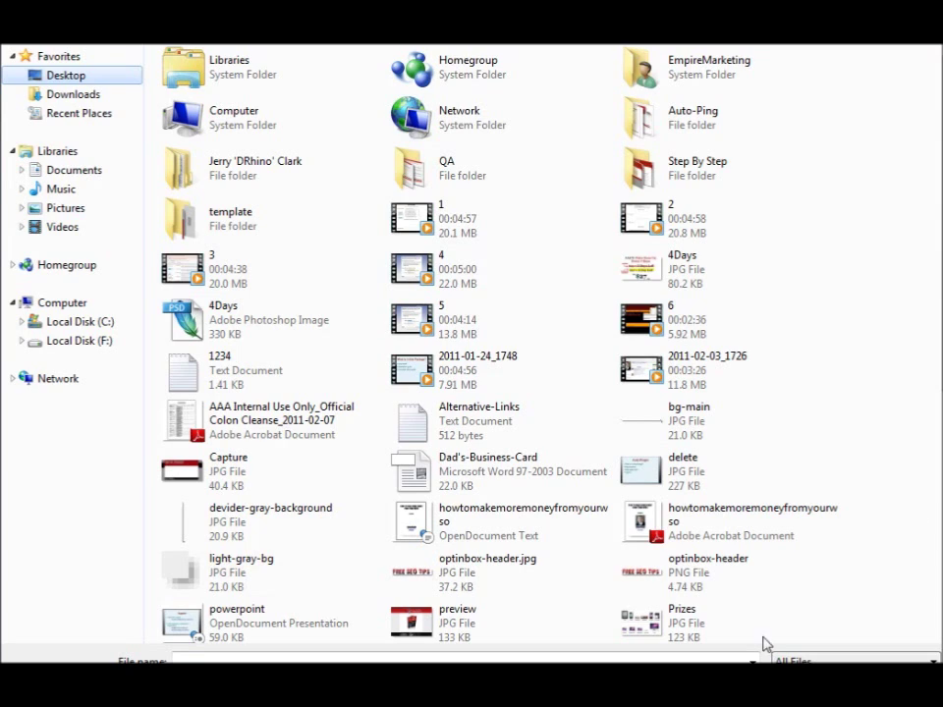
click(477, 658)
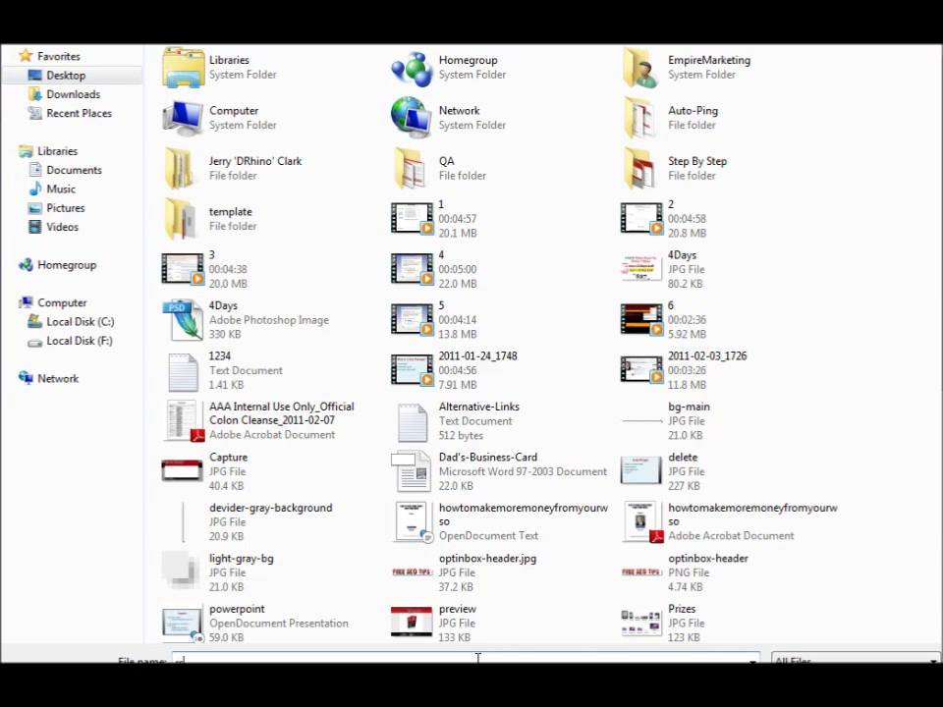
text(psd)
key(Return)
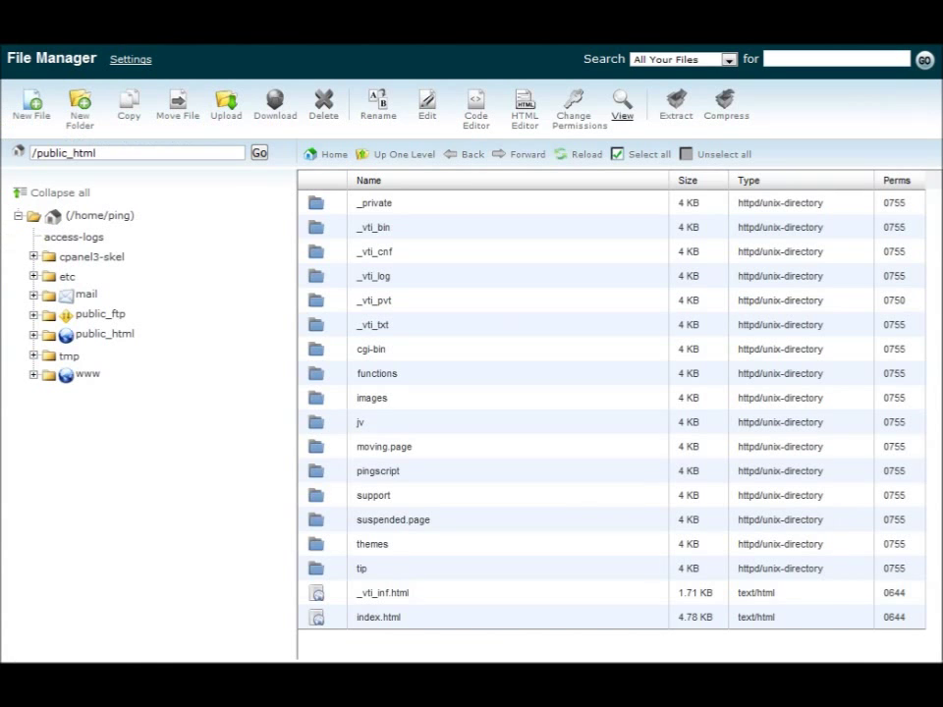
- Extract rssgen.zip into public_html, creating the rssgen folder
click(566, 156)
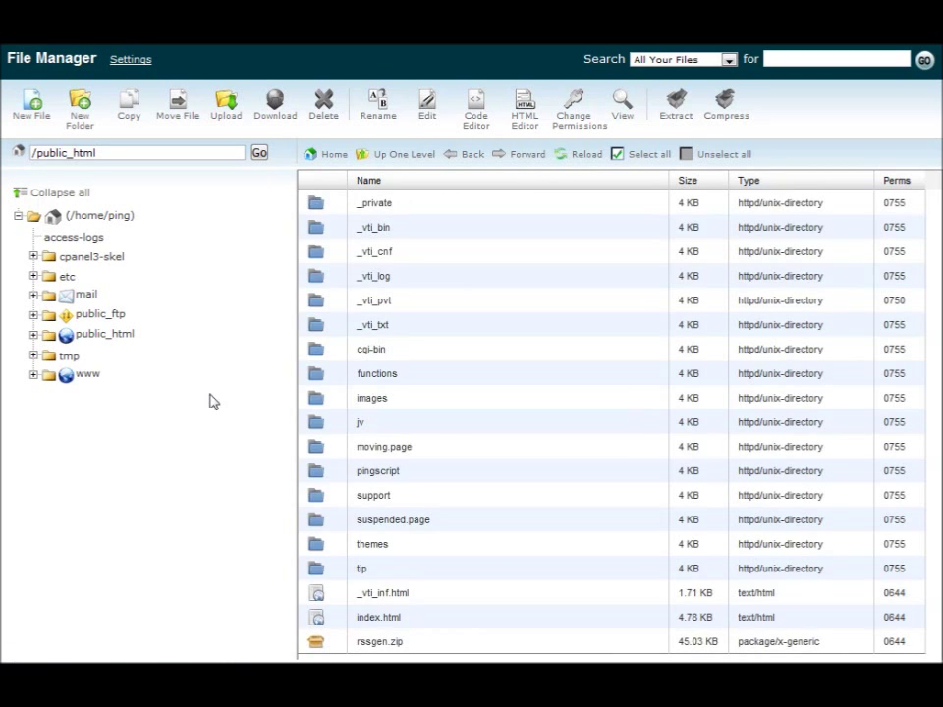
click(335, 646)
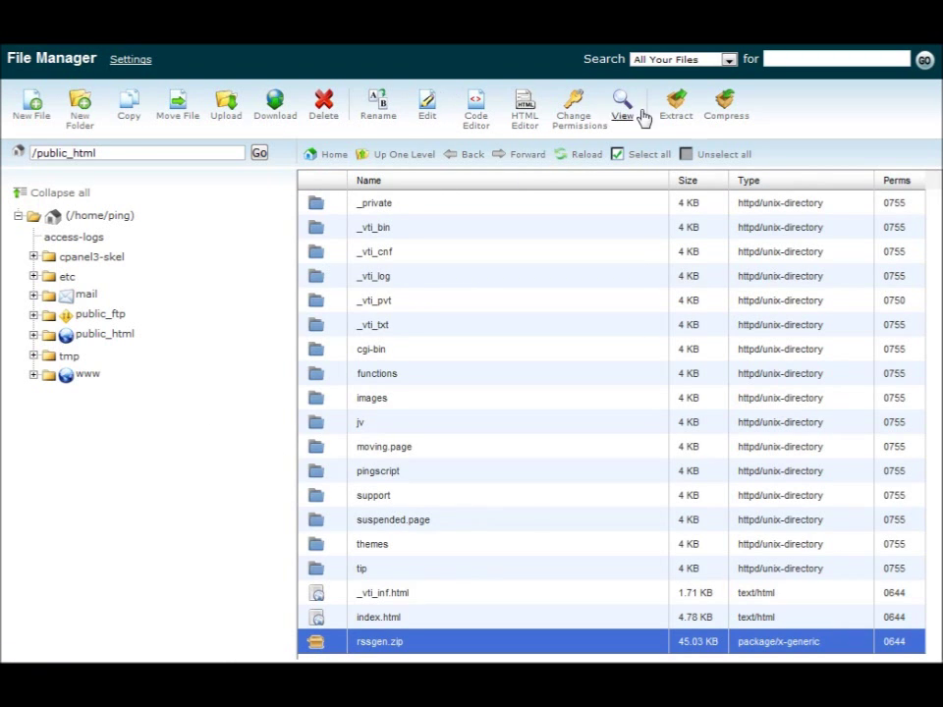
click(676, 103)
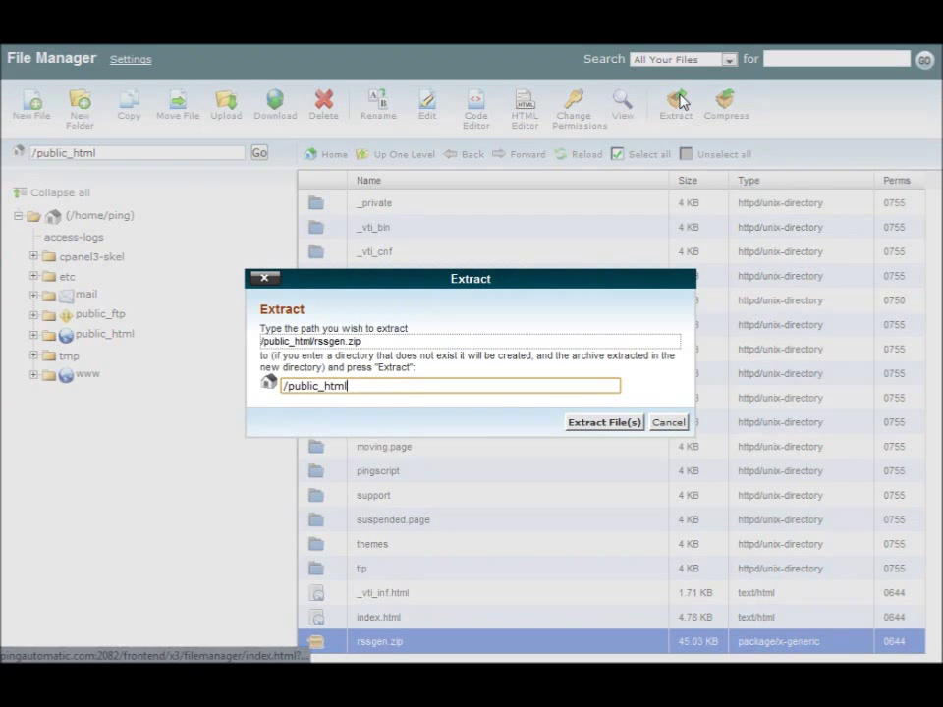
click(592, 424)
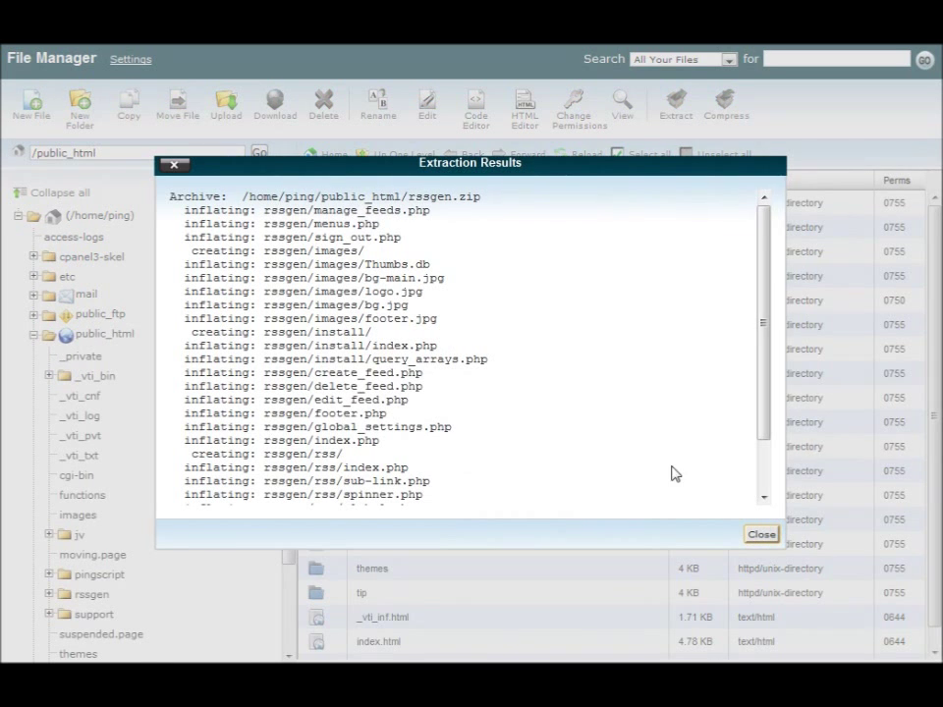
click(759, 538)
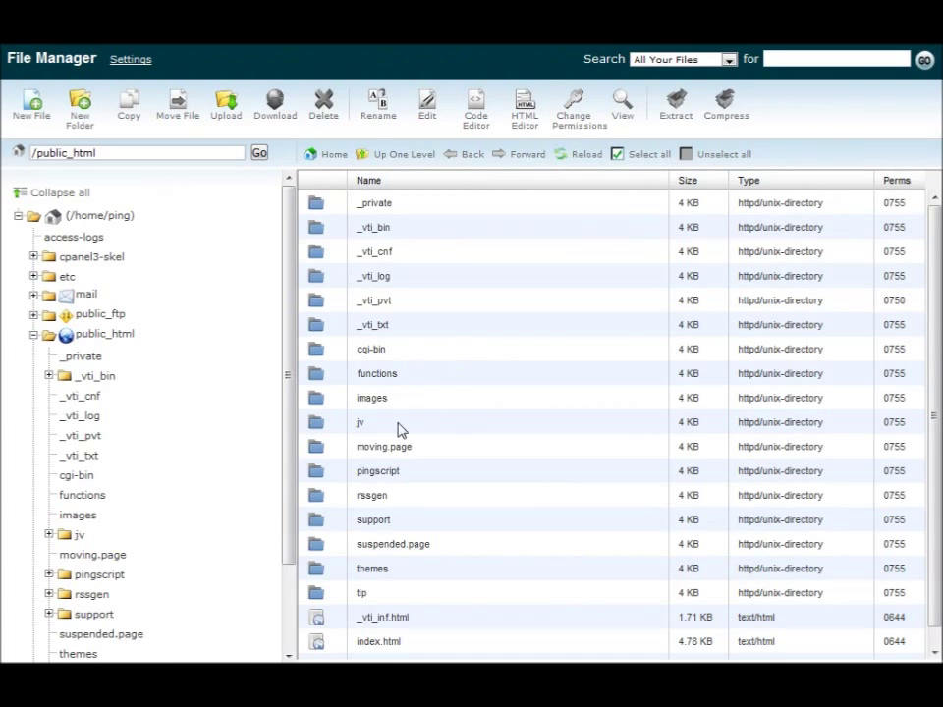
- Select the newly extracted rssgen folder in public_html
click(321, 499)
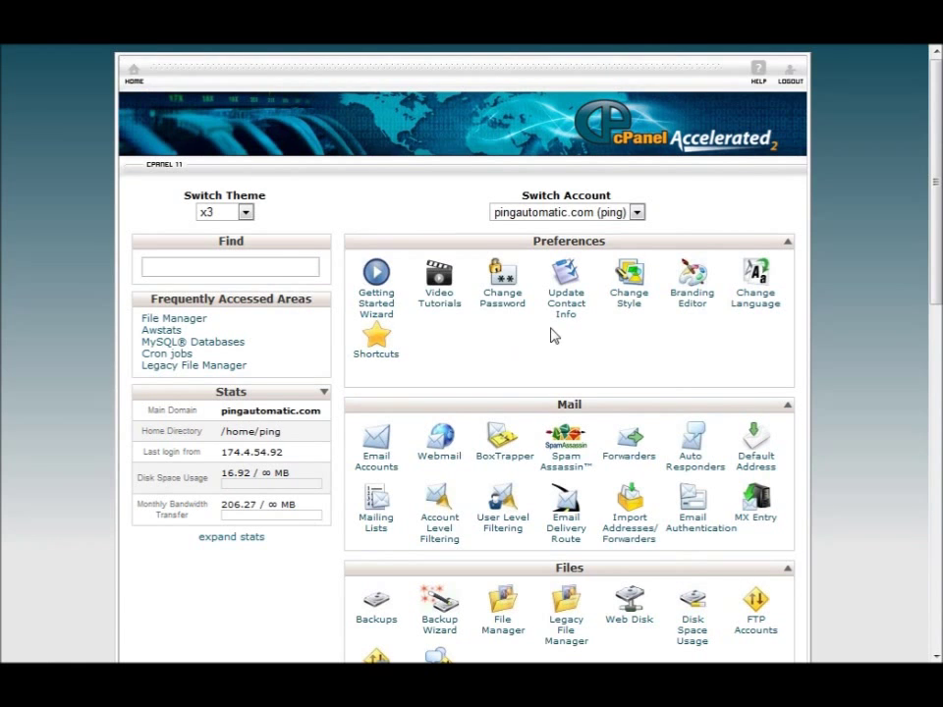
- Create the MySQL database named rssgen (ping_rssgen) and copy its full name
scroll(560, 334, down, 3)
scroll(469, 467, down, 3)
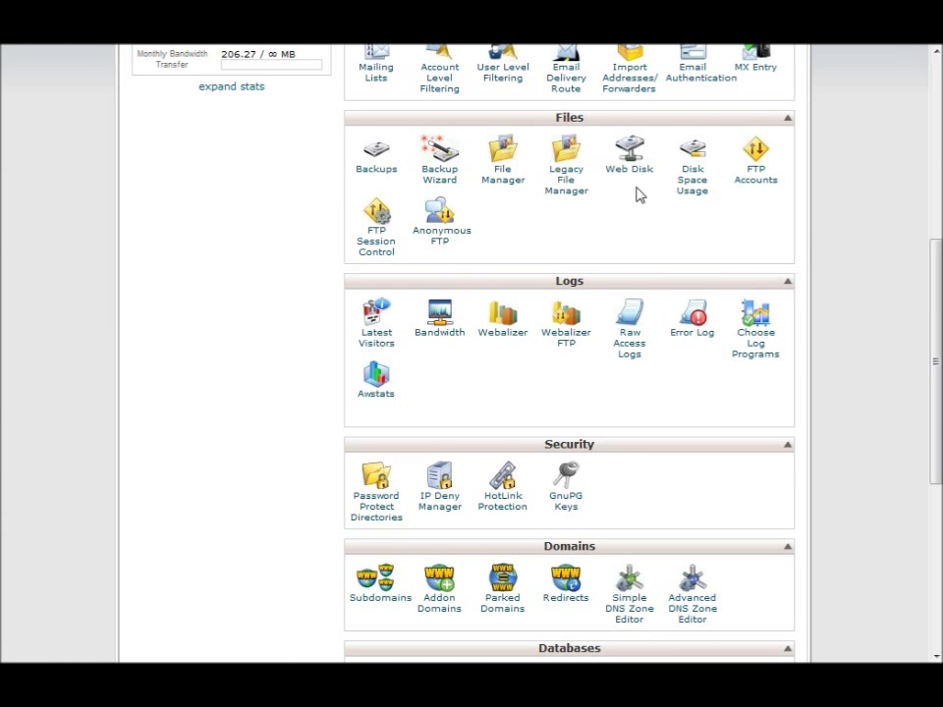
scroll(639, 196, up, 3)
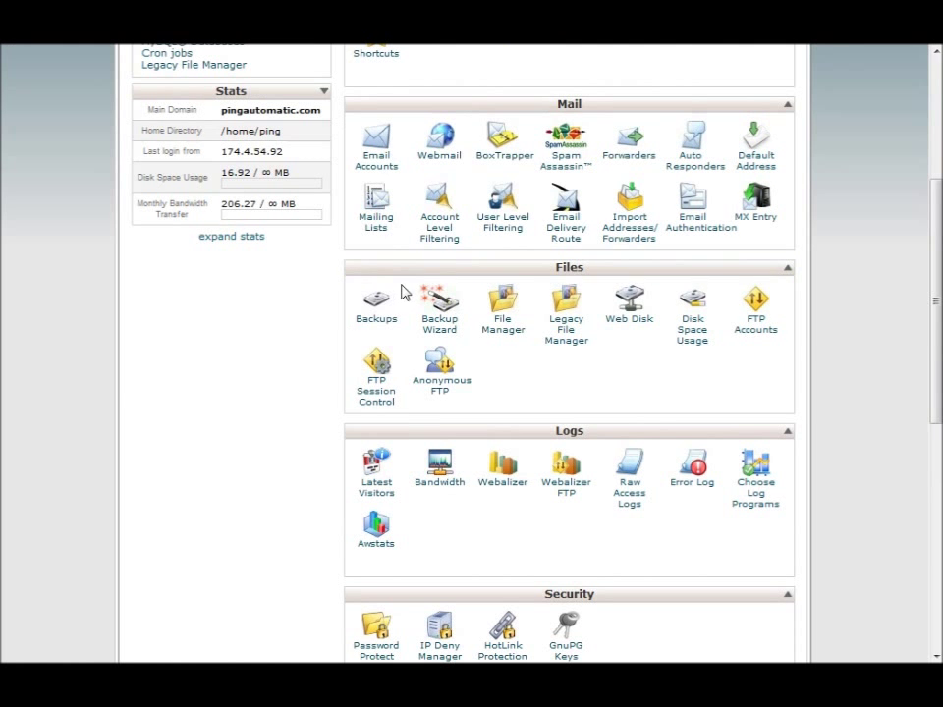
scroll(413, 303, down, 6)
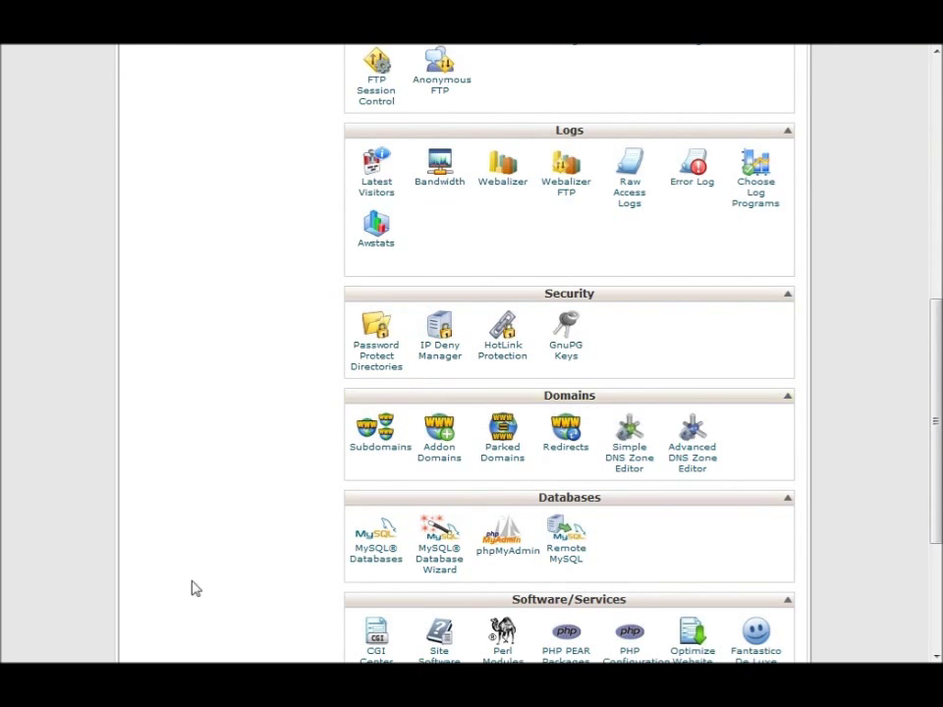
click(373, 557)
click(311, 364)
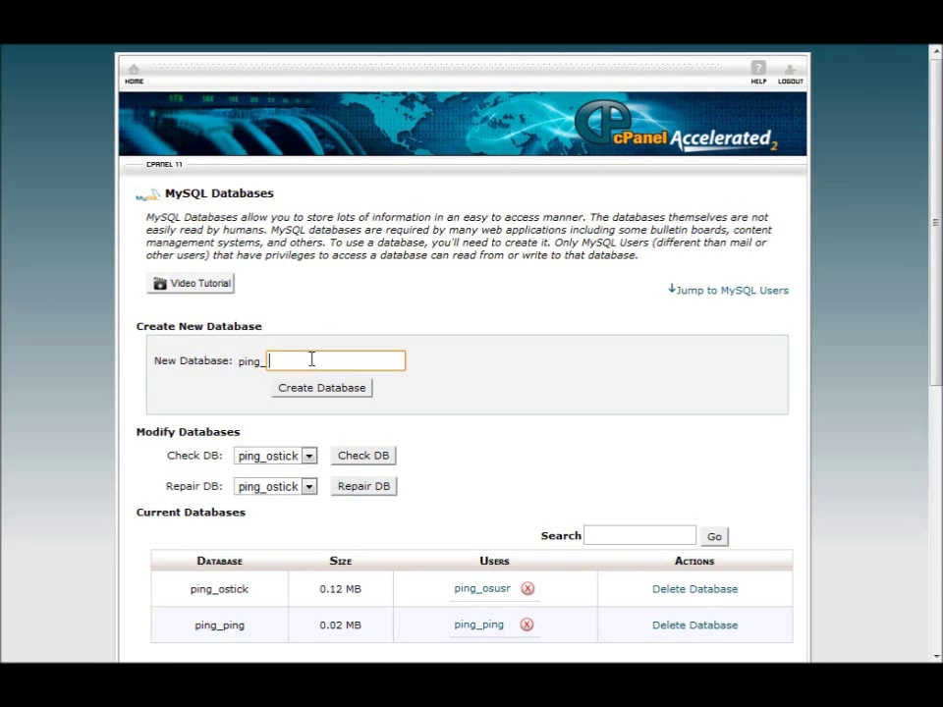
text(rssgen)
drag(337, 365, 145, 359)
click(350, 393)
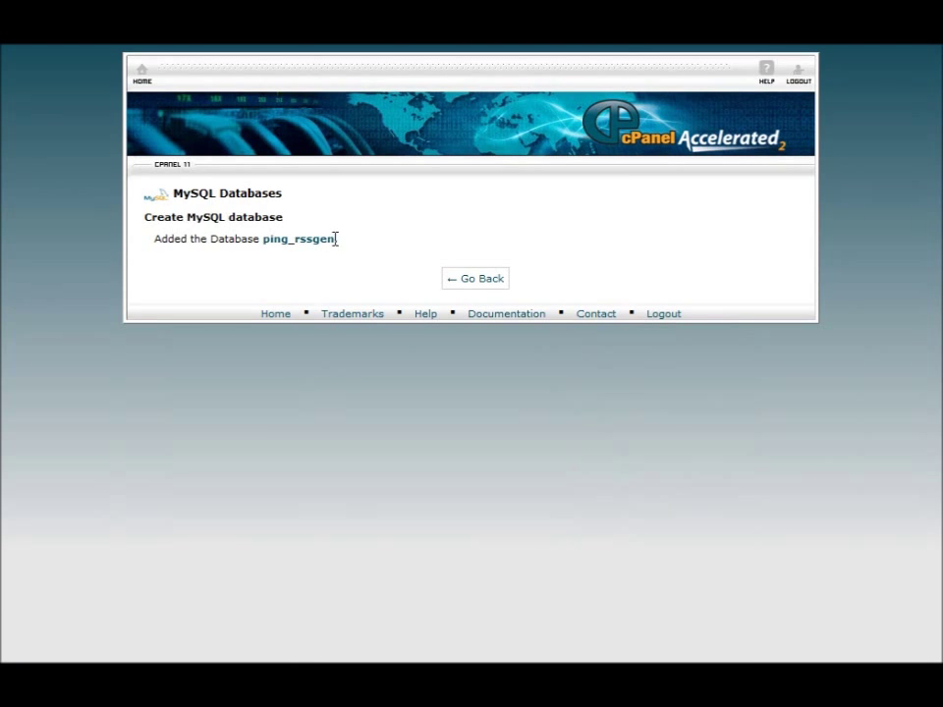
drag(335, 239, 265, 245)
click(469, 282)
- Add MySQL user rssgen (ping_rssgen), entering and confirming its password
scroll(196, 387, down, 5)
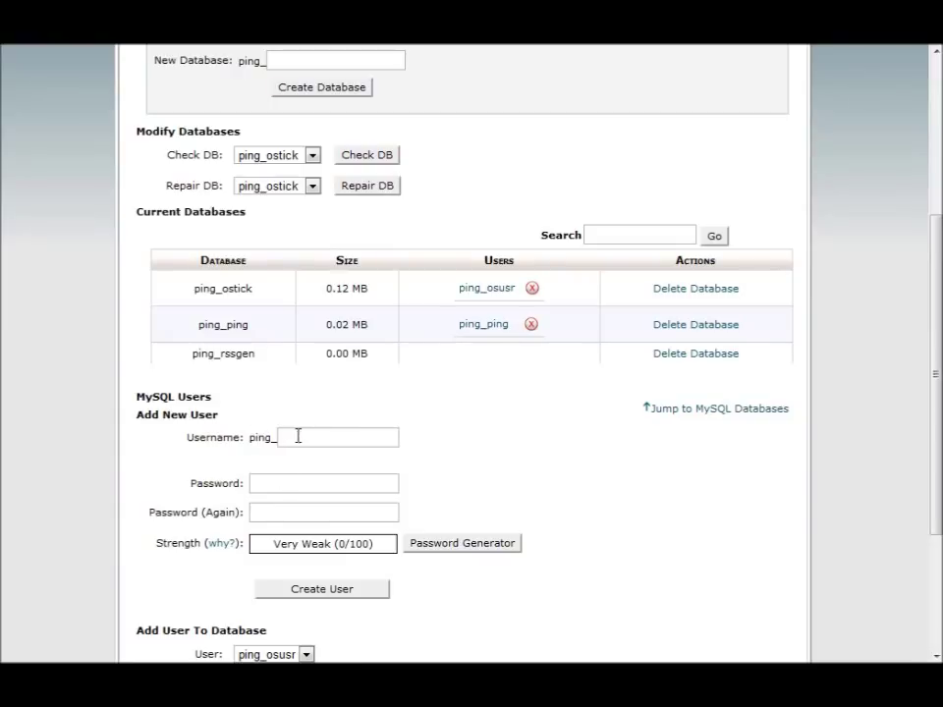
click(307, 441)
click(308, 441)
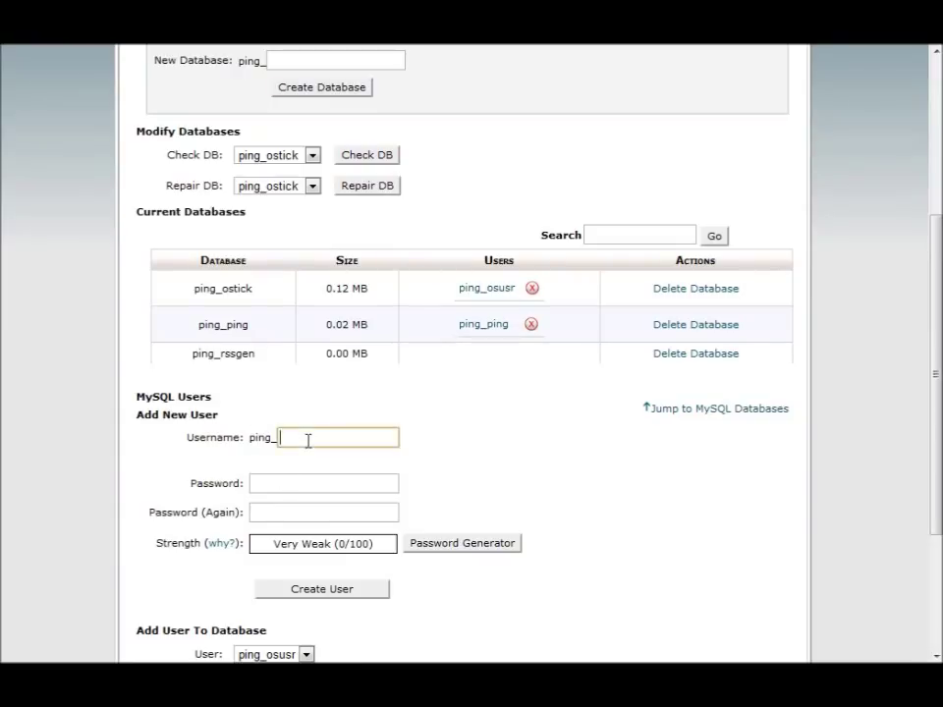
text(rss)
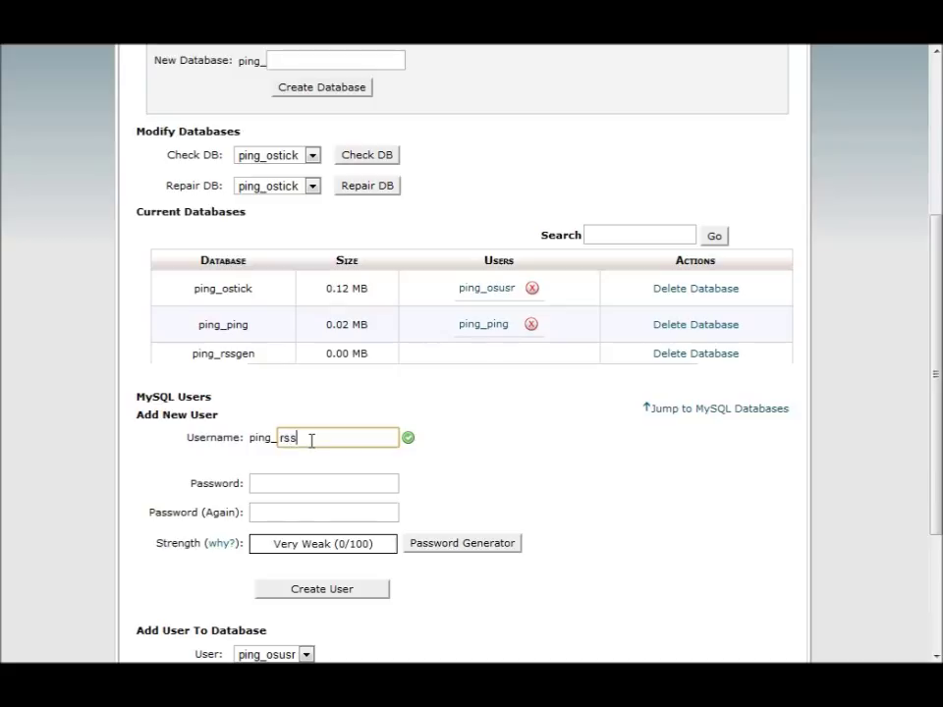
text(geb)
click(276, 484)
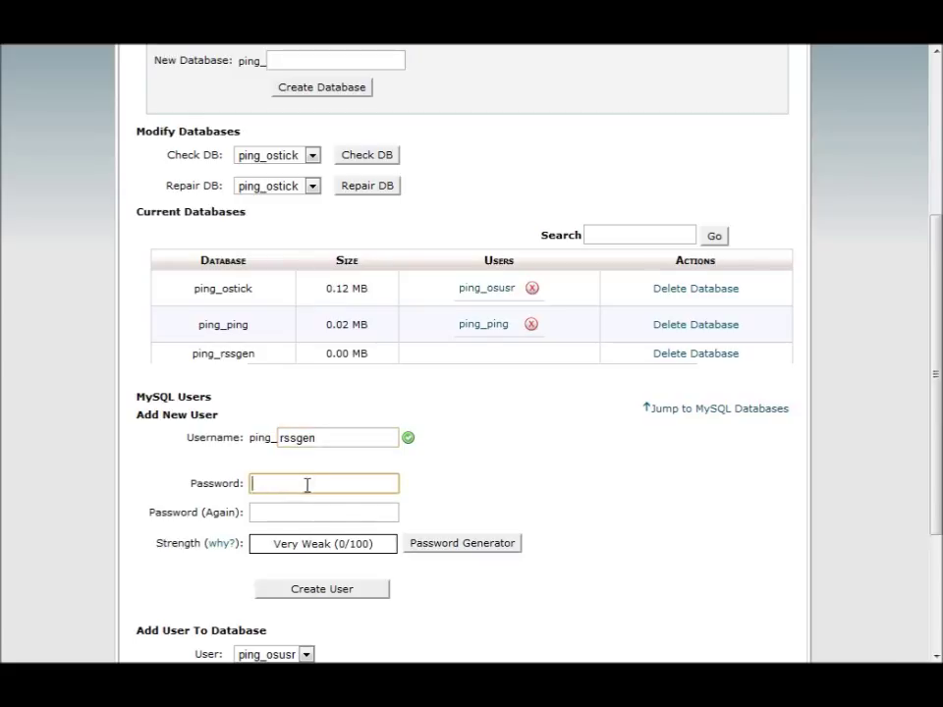
key(ctrl+v)
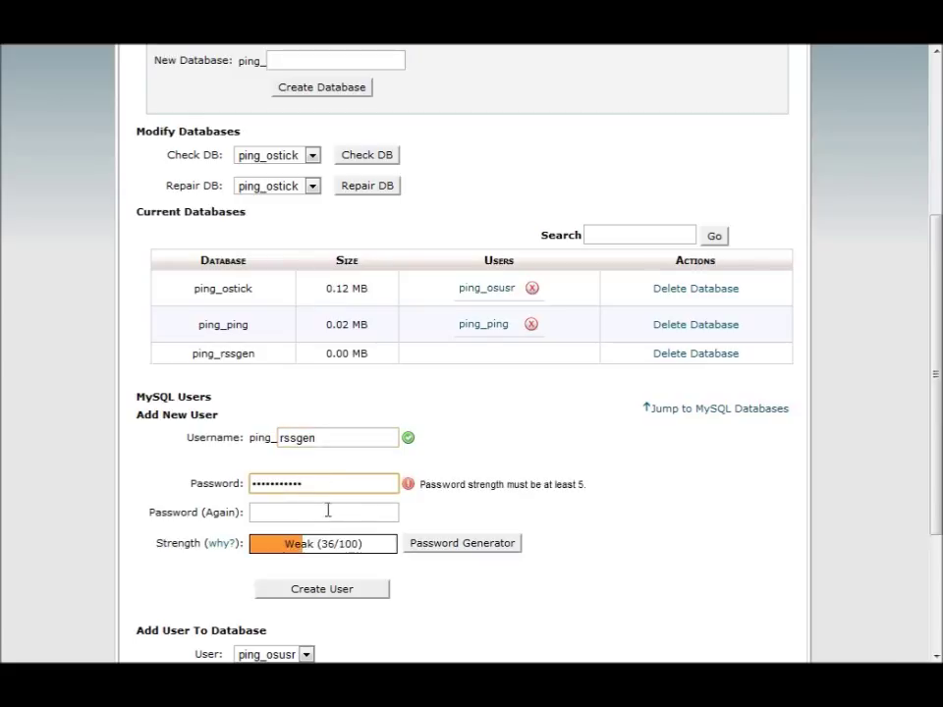
drag(330, 483, 214, 485)
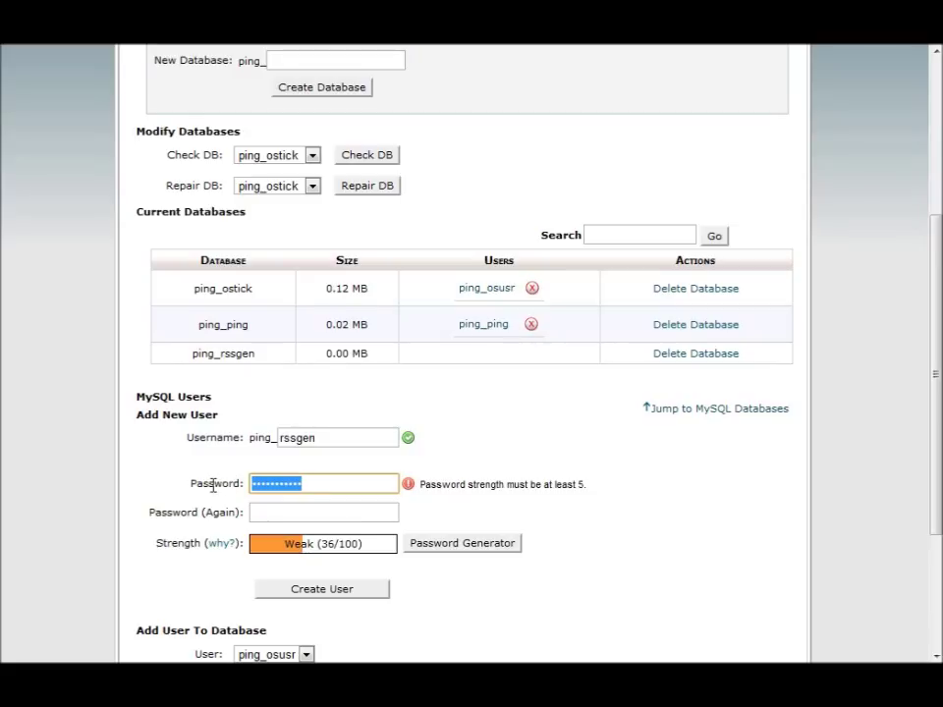
text(abc)
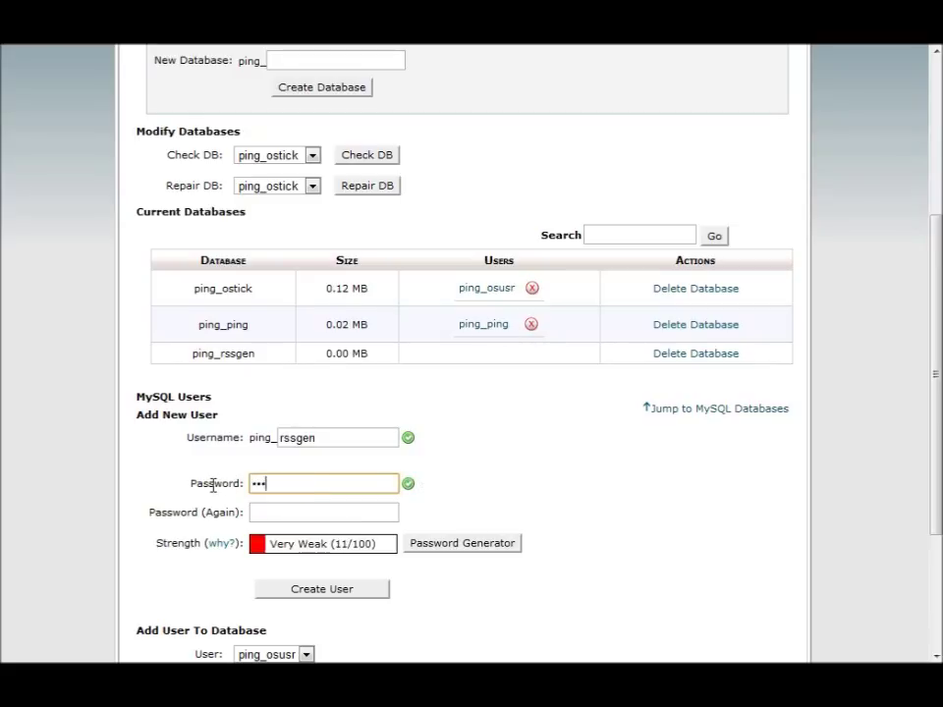
text(•••••)
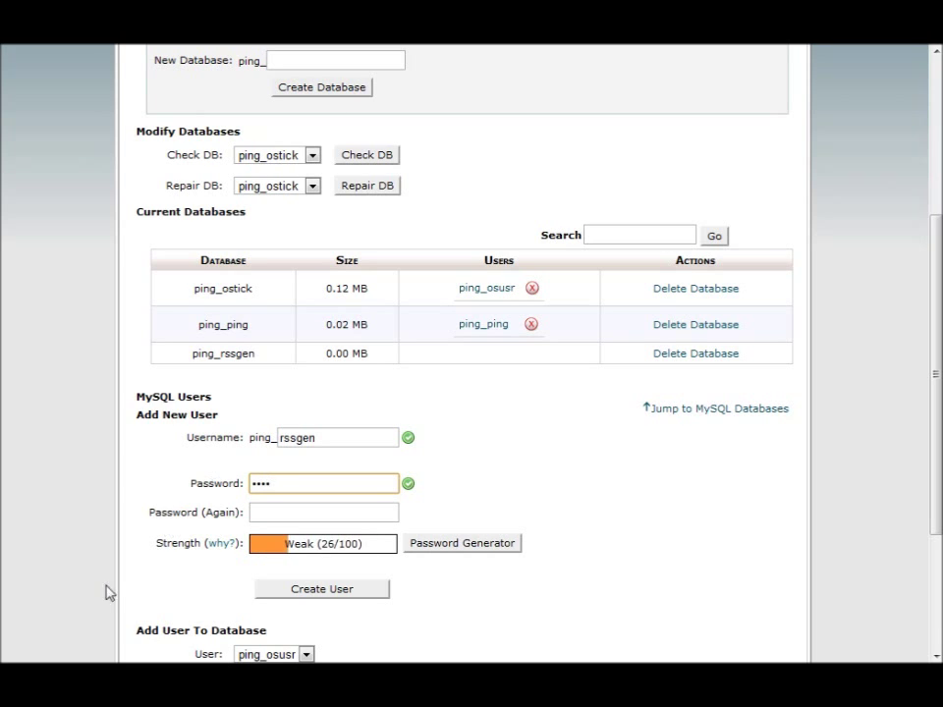
key(Tab)
text(•••••••••)
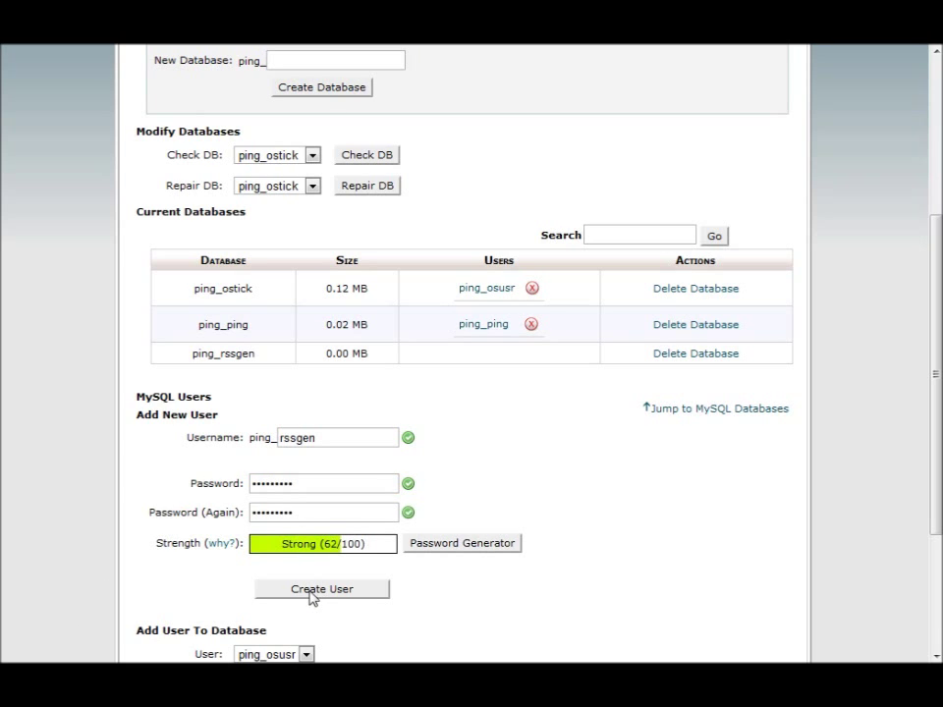
click(311, 592)
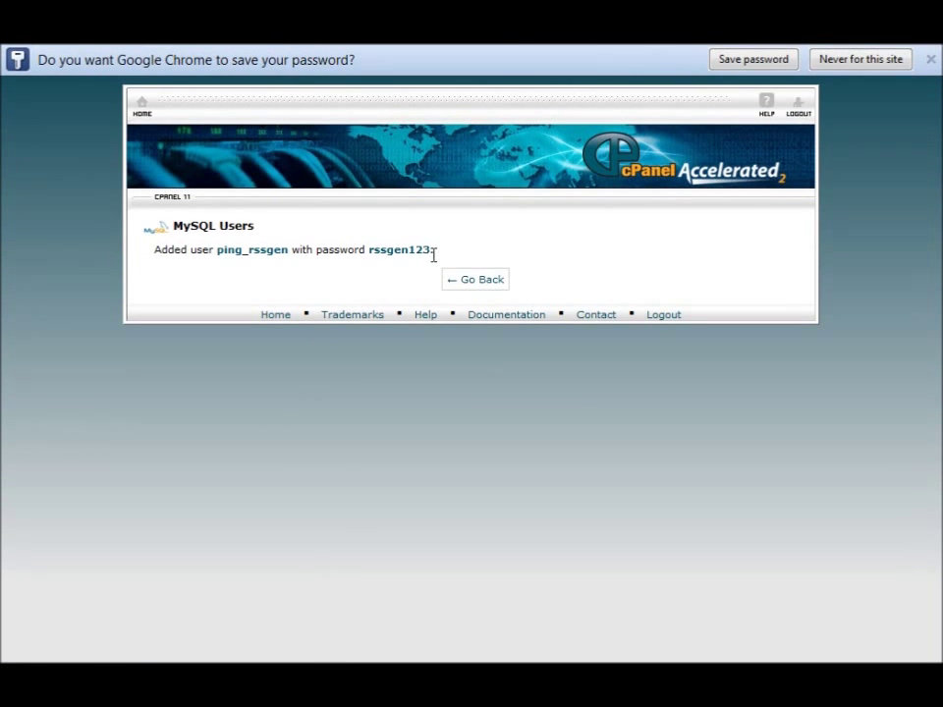
click(447, 283)
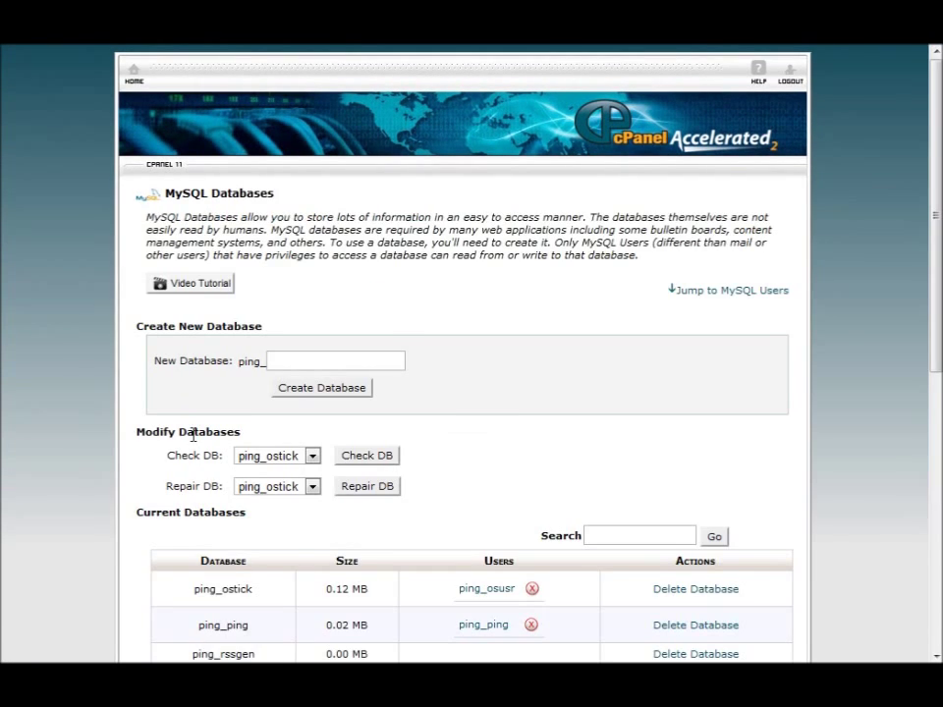
- Add user ping_rssgen to database ping_rssgen with ALL PRIVILEGES
scroll(193, 436, down, 3)
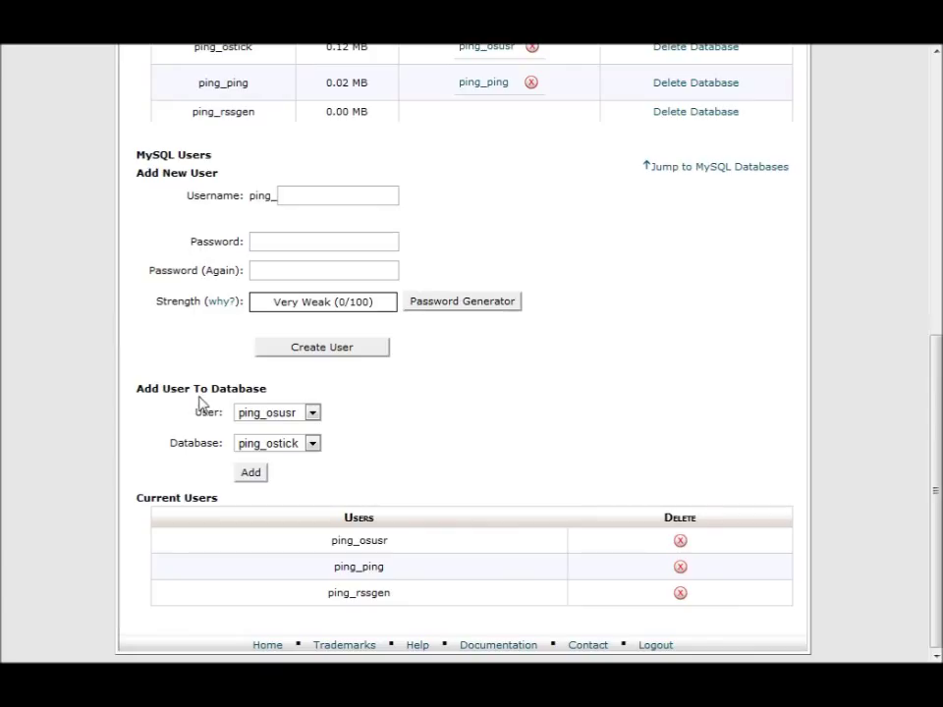
click(291, 413)
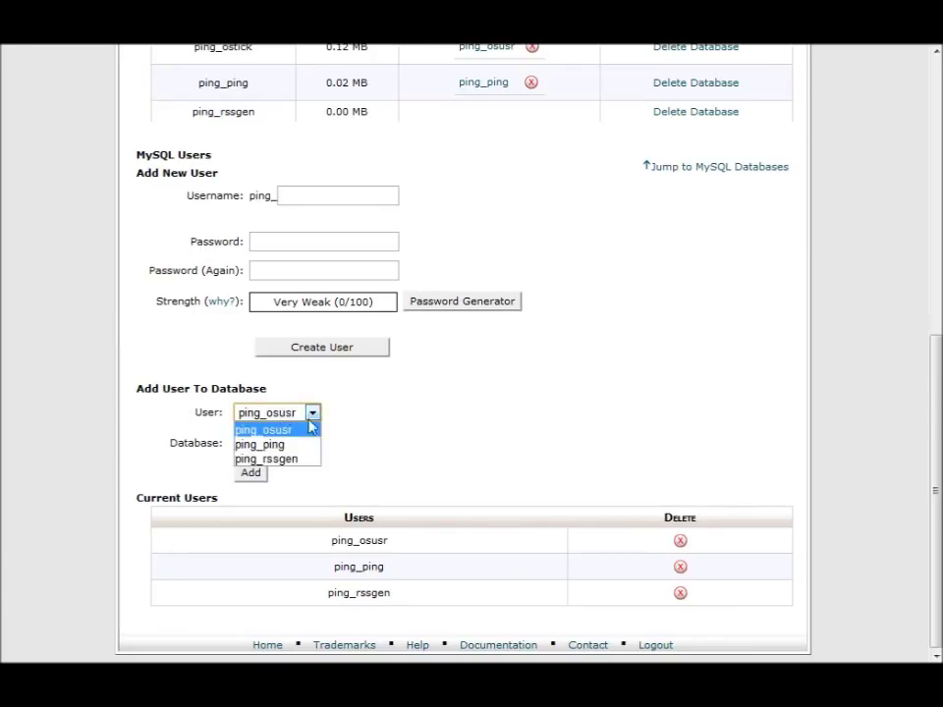
click(287, 460)
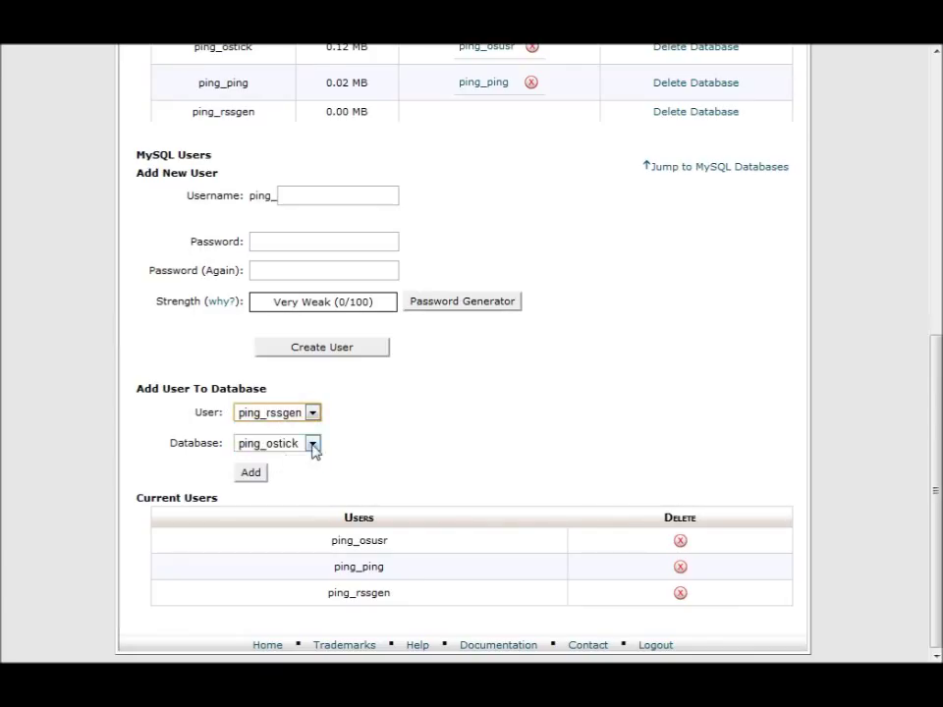
click(312, 444)
click(293, 489)
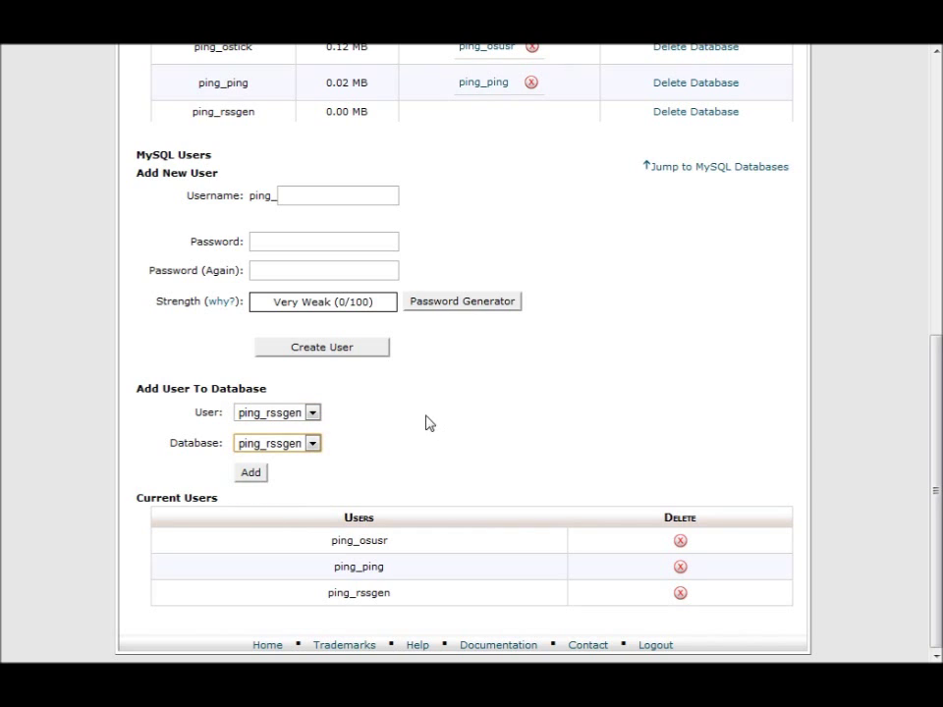
click(252, 473)
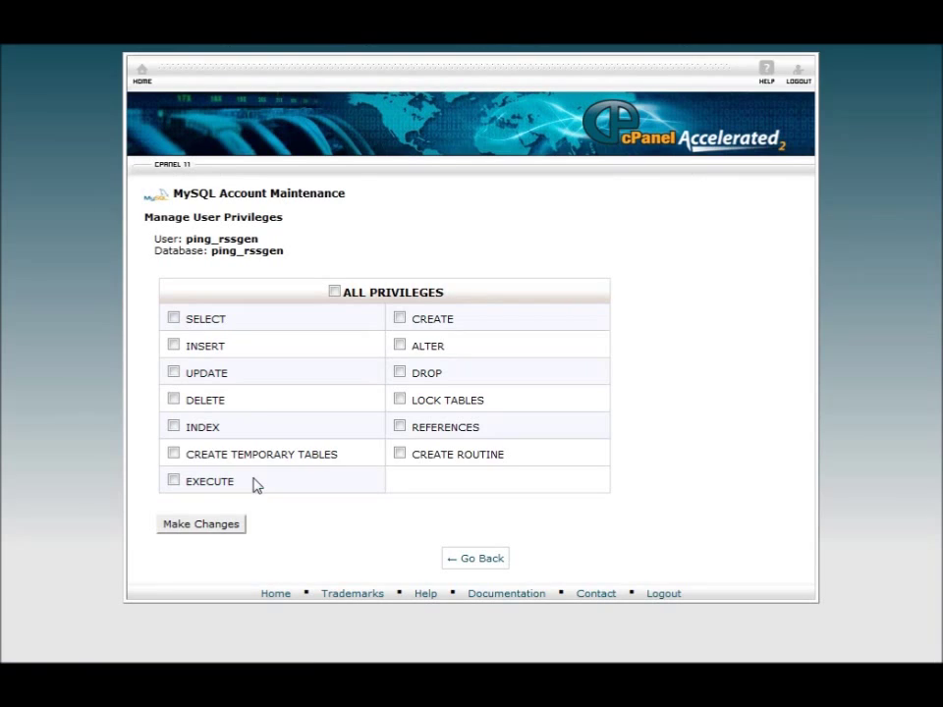
click(334, 292)
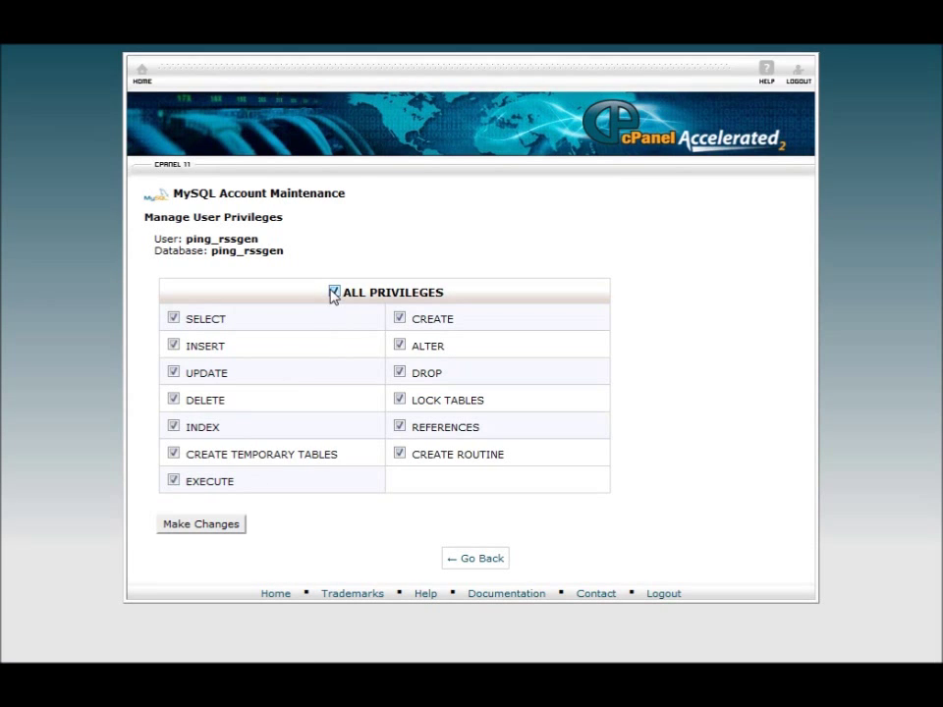
click(206, 525)
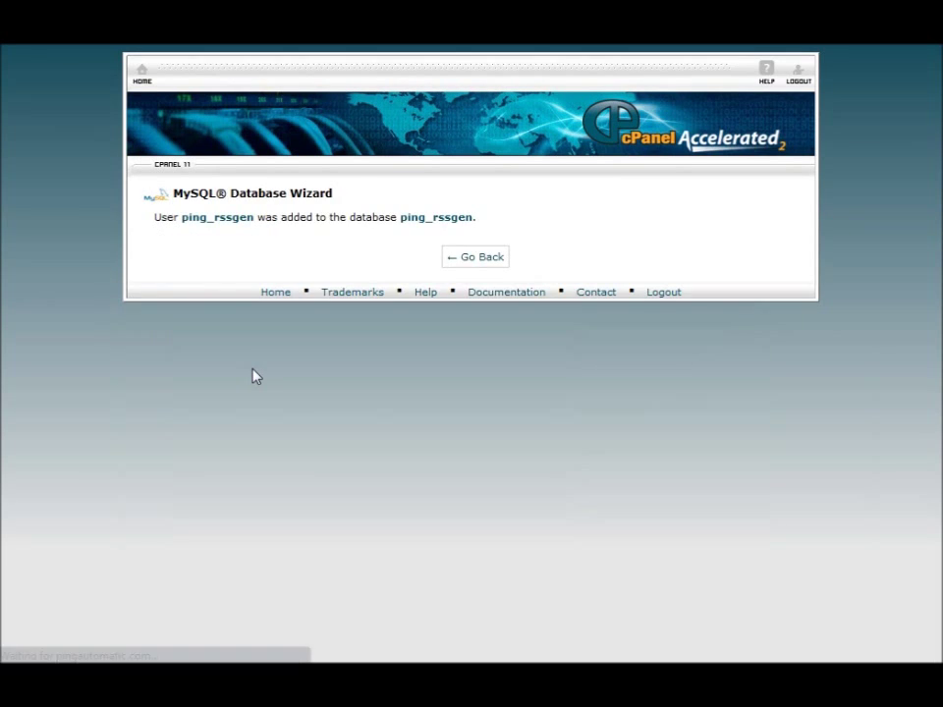
- Return to MySQL Databases and paste the rssgen/install path into the address bar
click(474, 259)
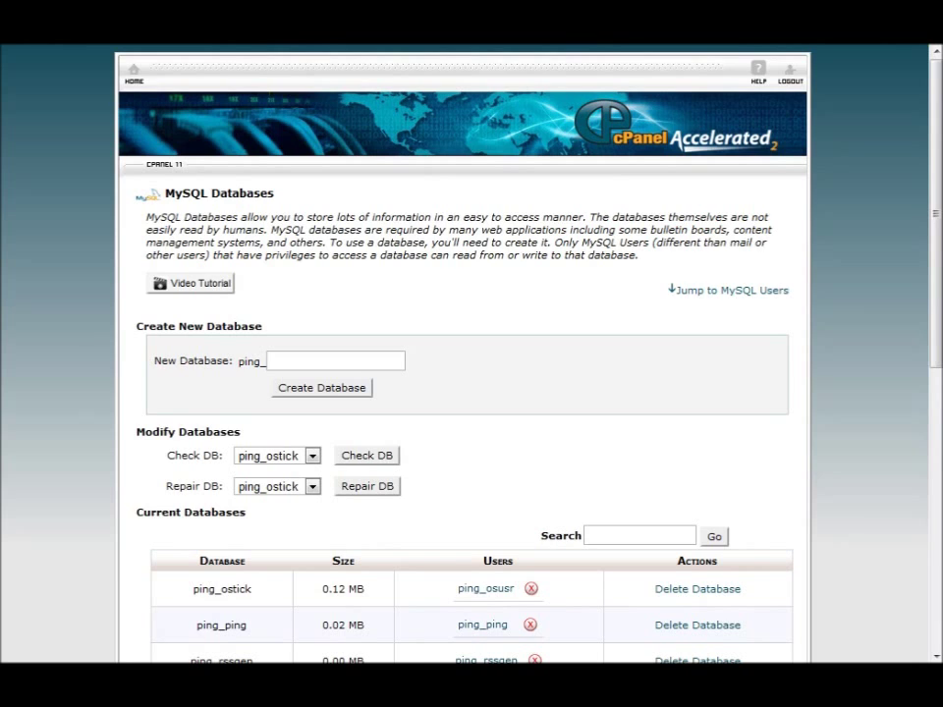
text(rssgen/install/)
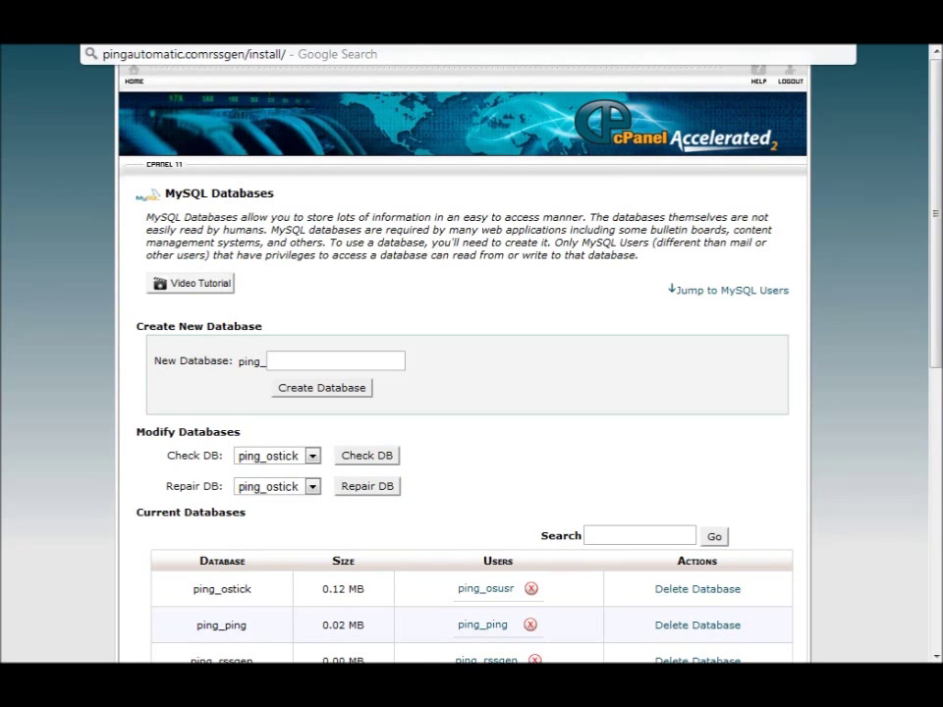
- Load /rssgen/install/ and set the admin name to admin with a confirmed password
text(/)
key(Return)
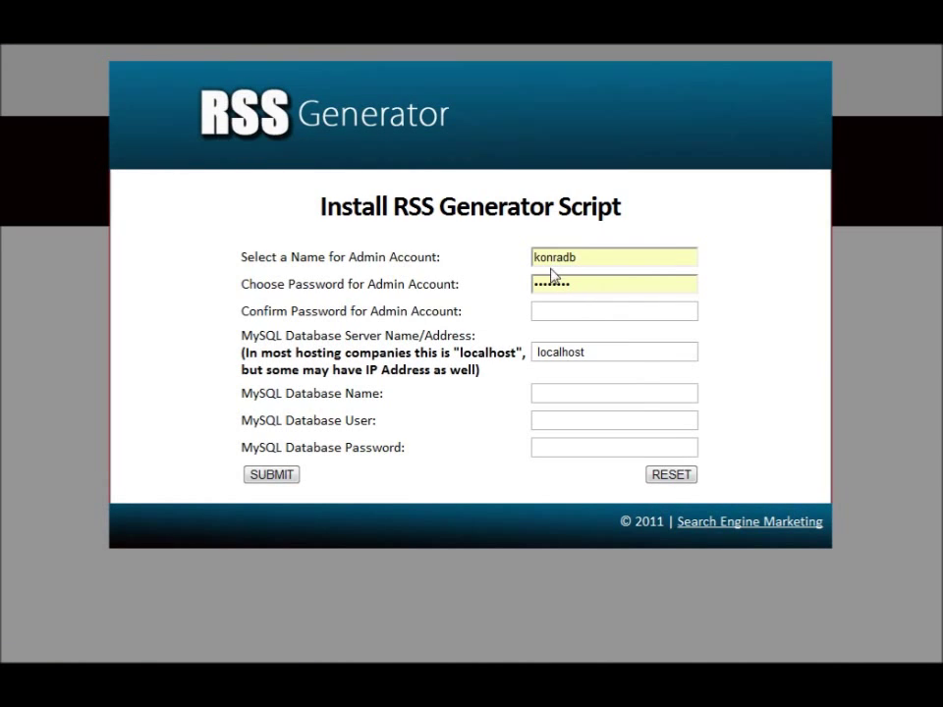
double_click(585, 257)
key(BackSpace)
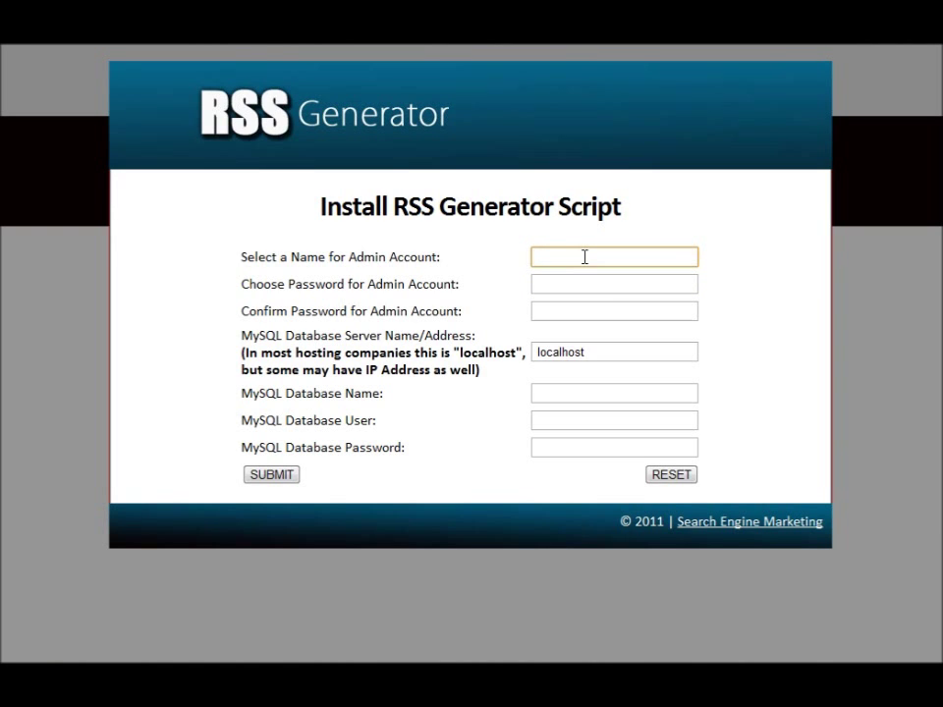
text(admin)
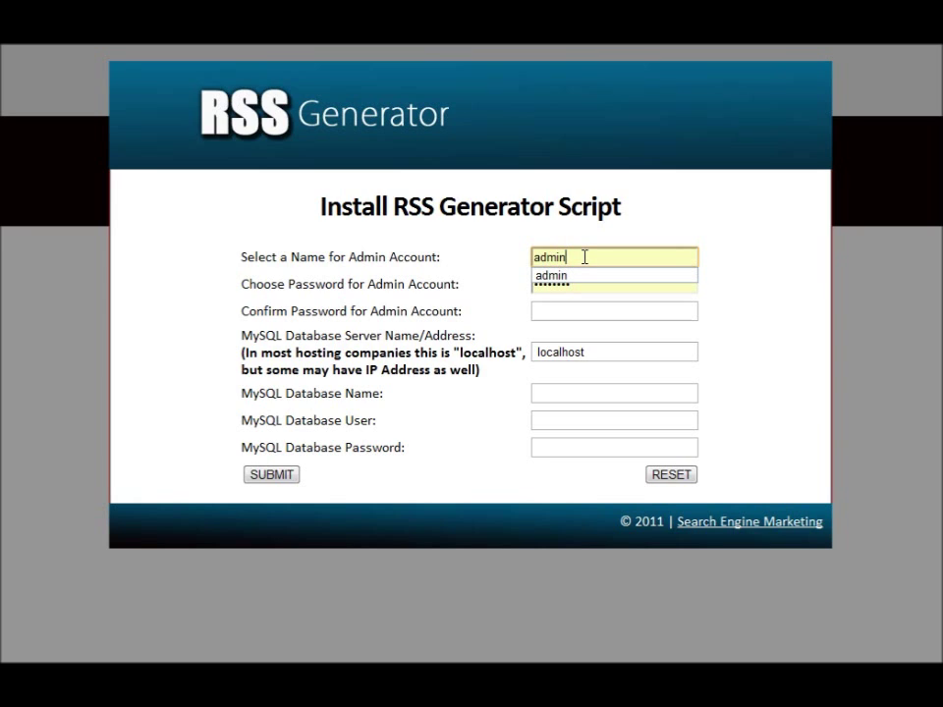
key(Tab)
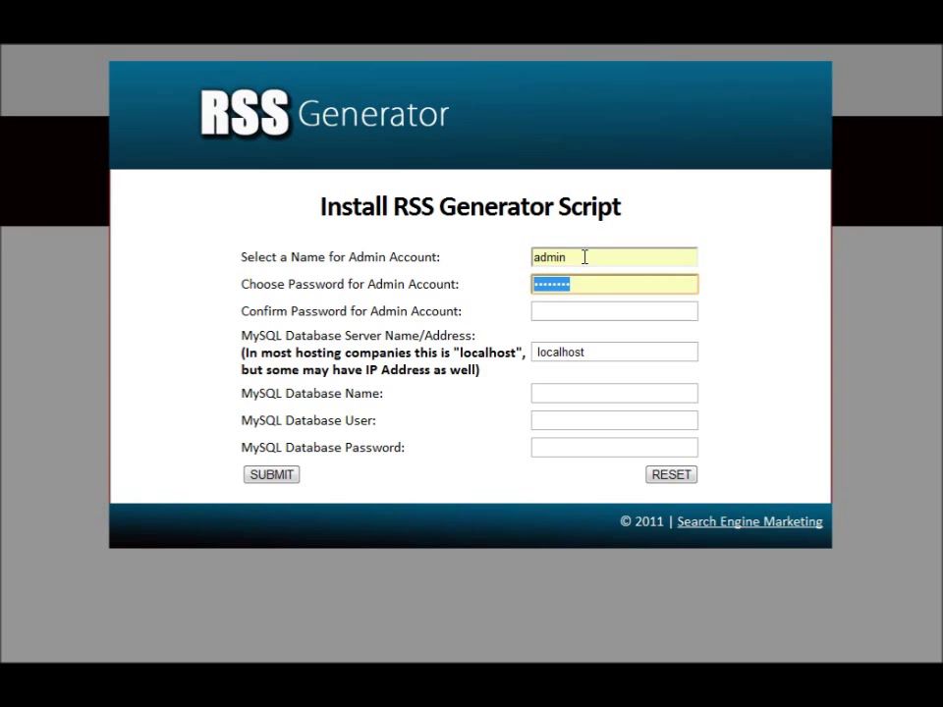
text(ad)
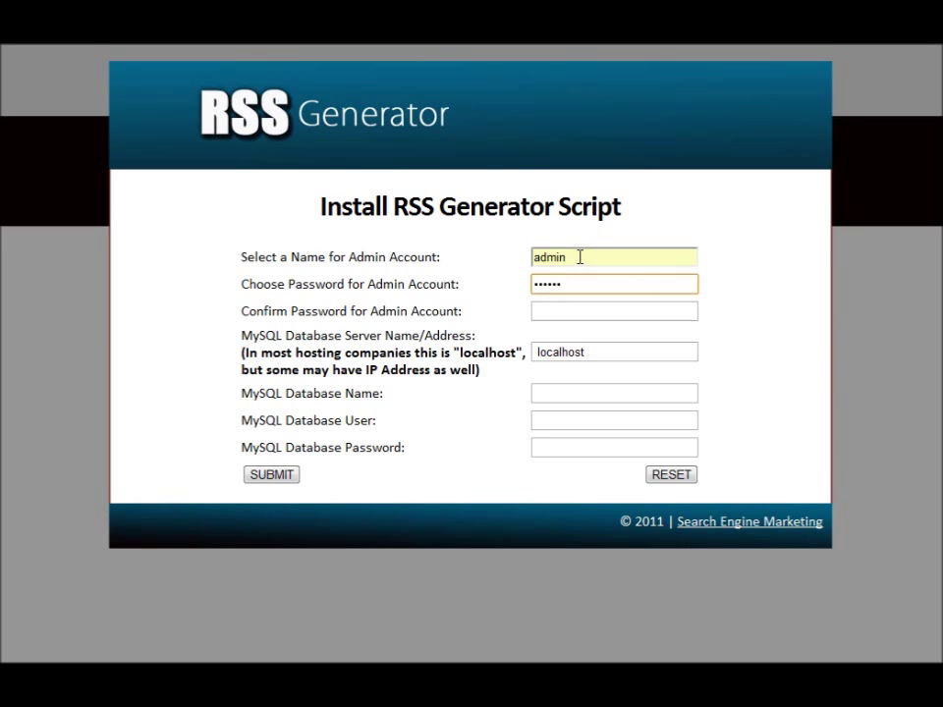
click(567, 314)
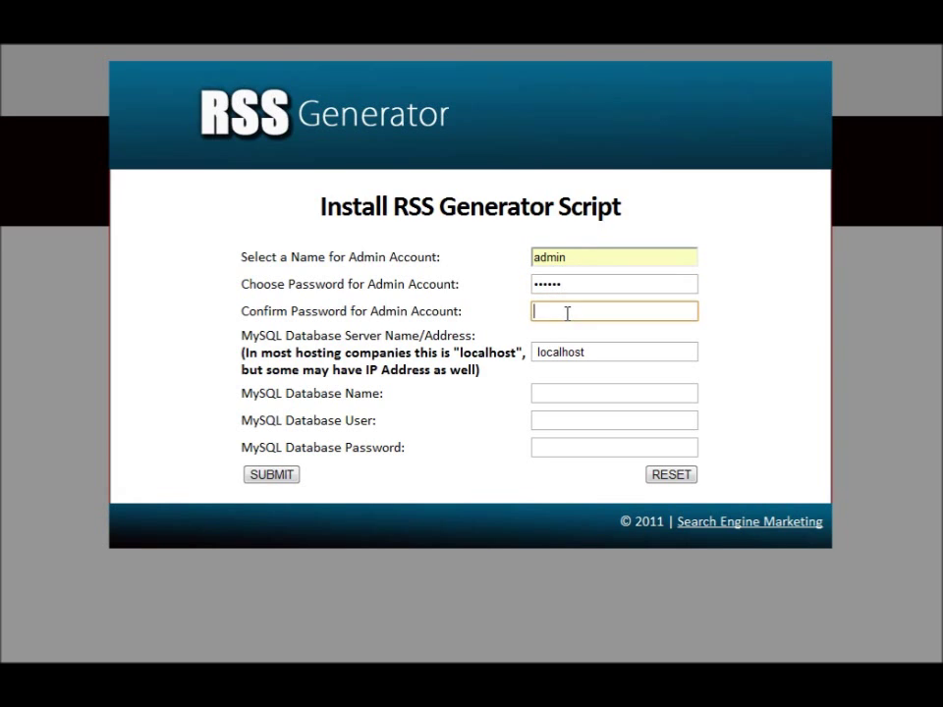
text(admin)
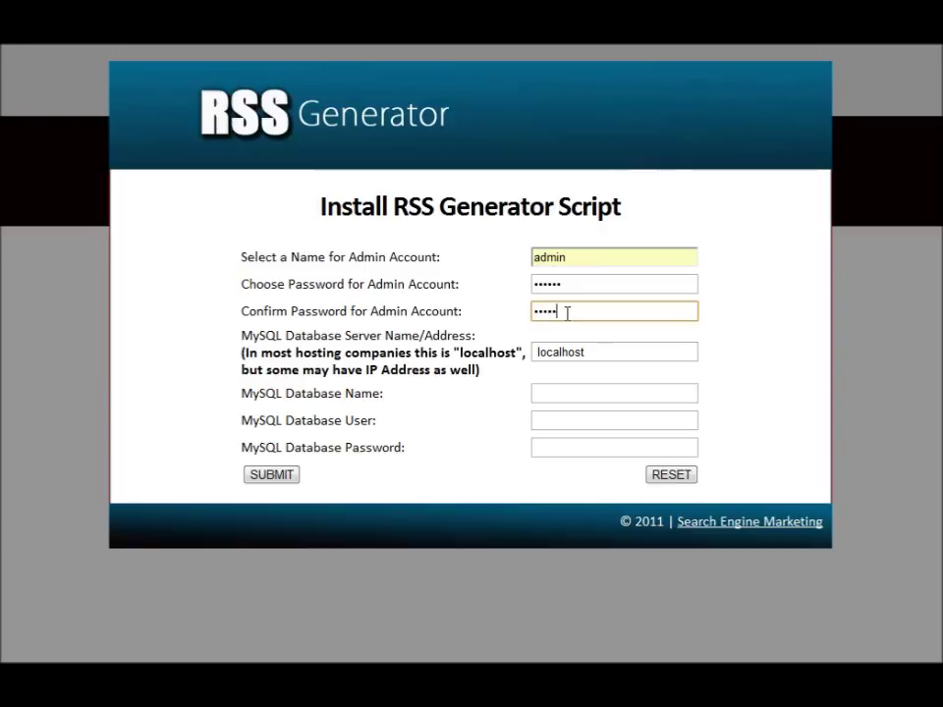
- Remove the leading space before localhost and paste into the Database Name field
click(541, 352)
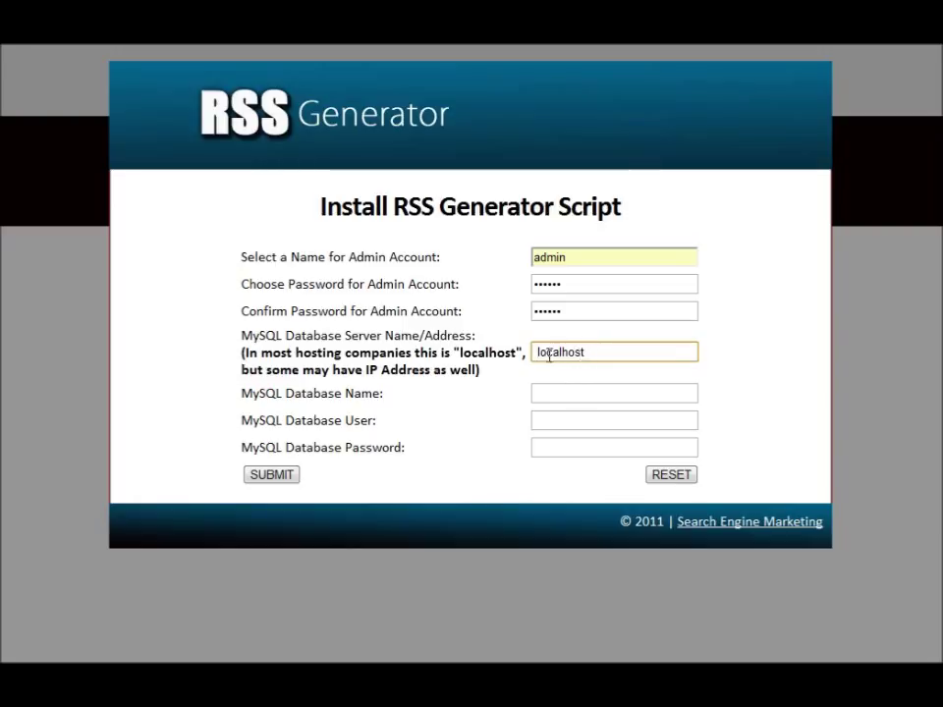
click(585, 351)
click(536, 353)
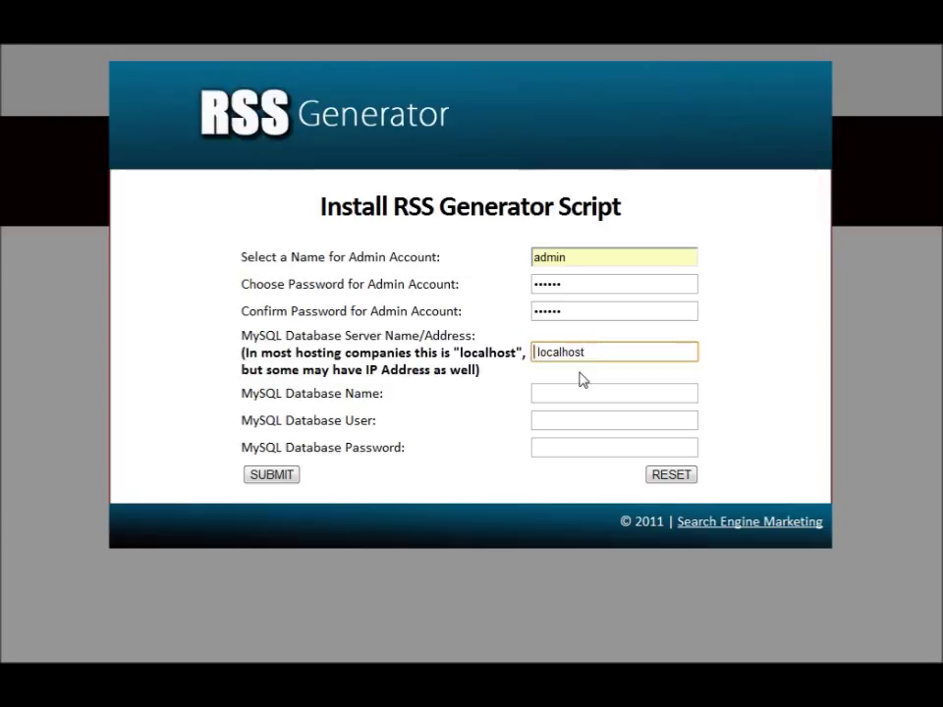
key(Delete)
click(569, 396)
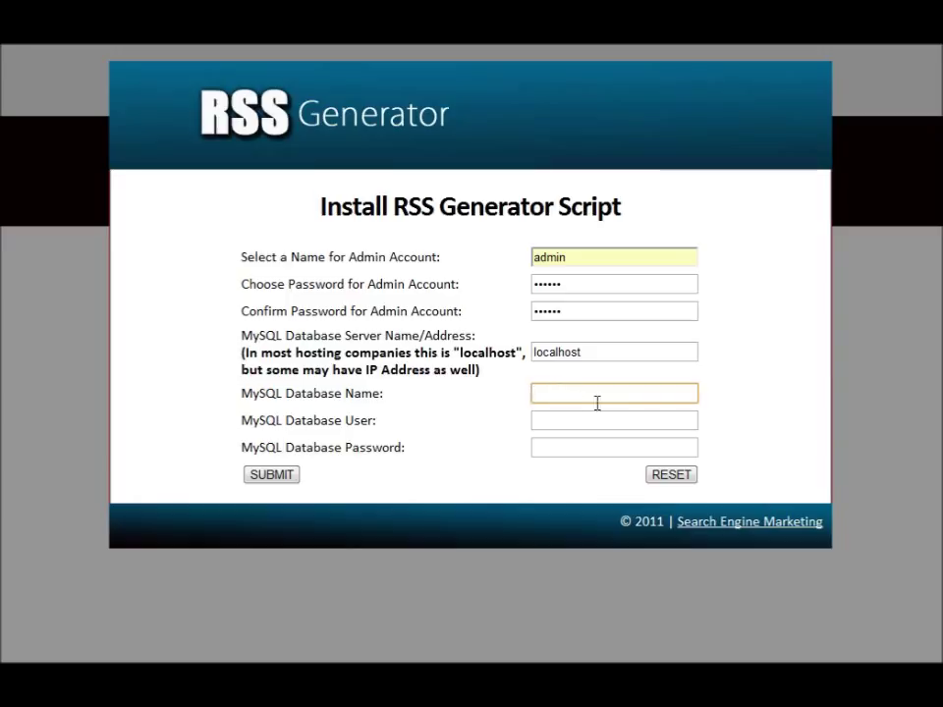
text(rssgen/install/)
- Replace the mistaken rssgen/install/ text with ping_rssgen as the database name
drag(623, 394, 514, 392)
key(BackSpace)
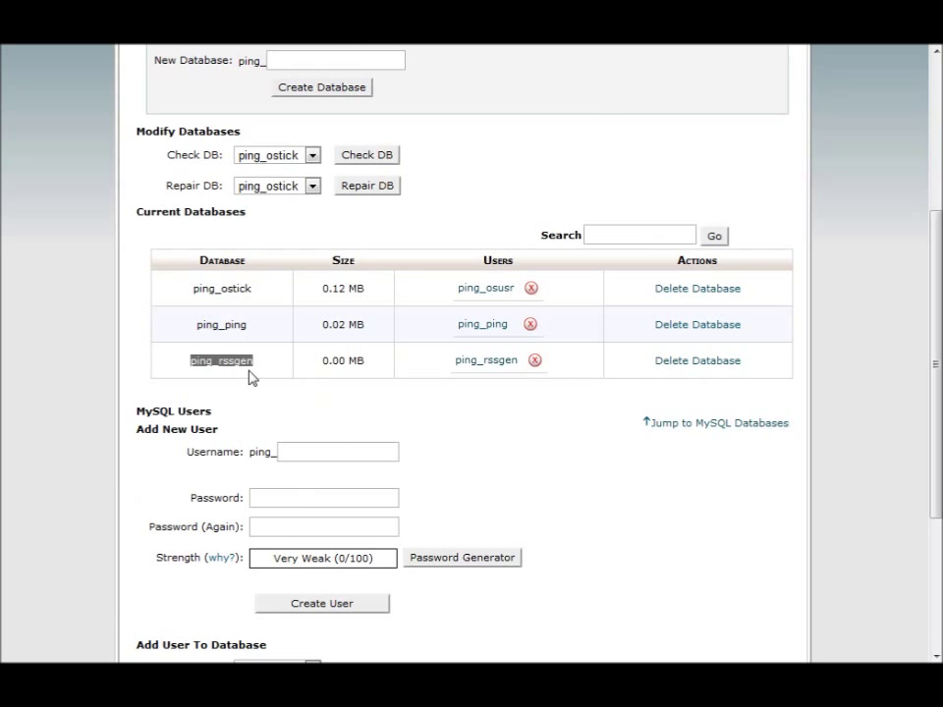
right_click(240, 364)
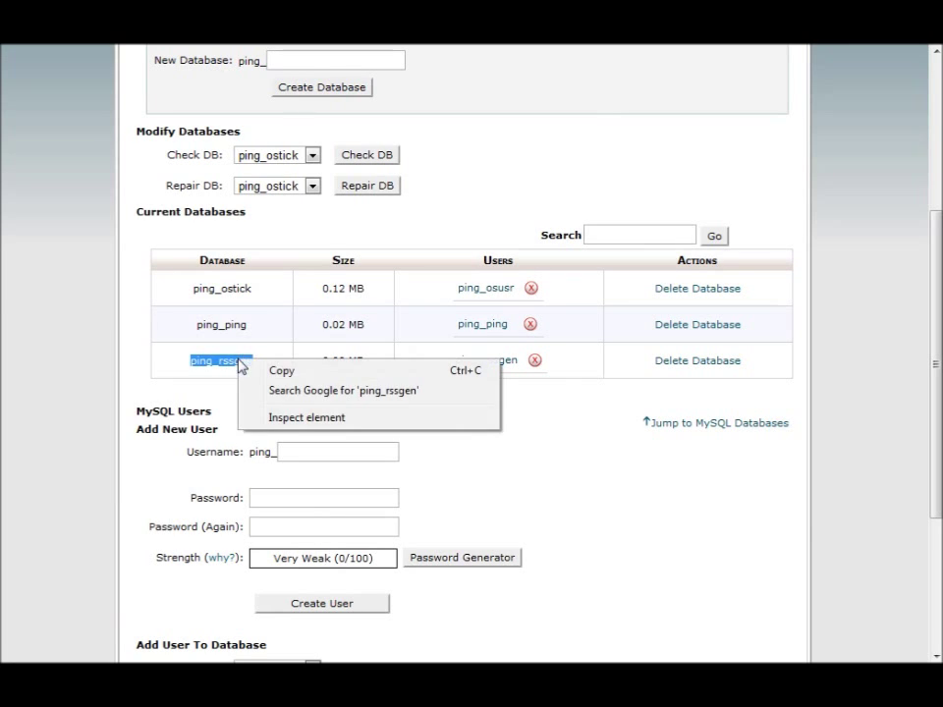
click(348, 380)
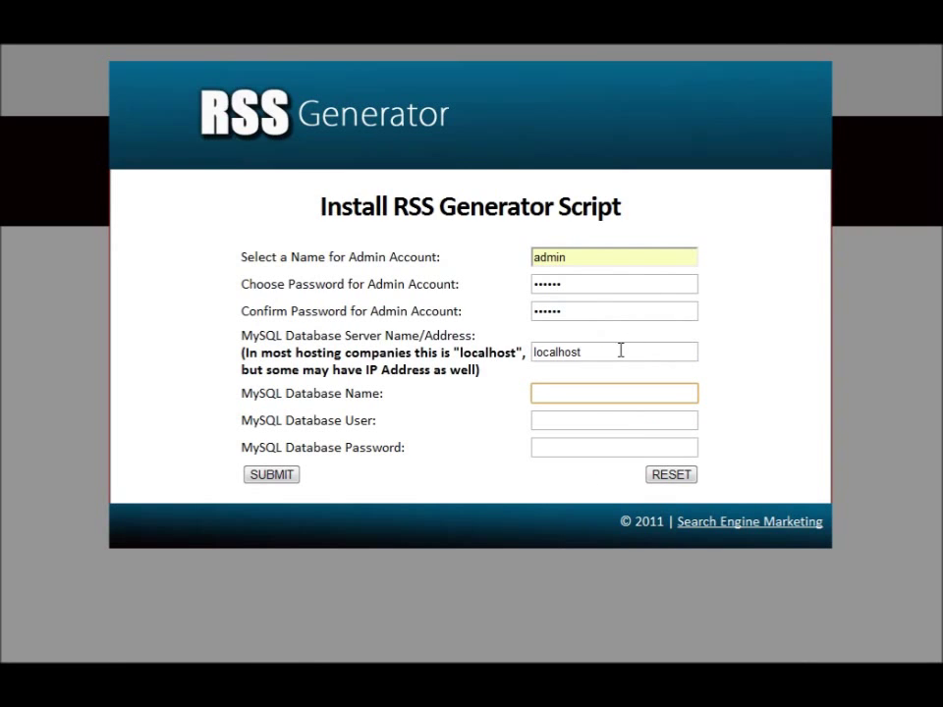
key(ctrl+v)
- Enter ping_rssgen as database user, paste its password, and submit the installation
click(662, 419)
key(ctrl+v)
click(577, 446)
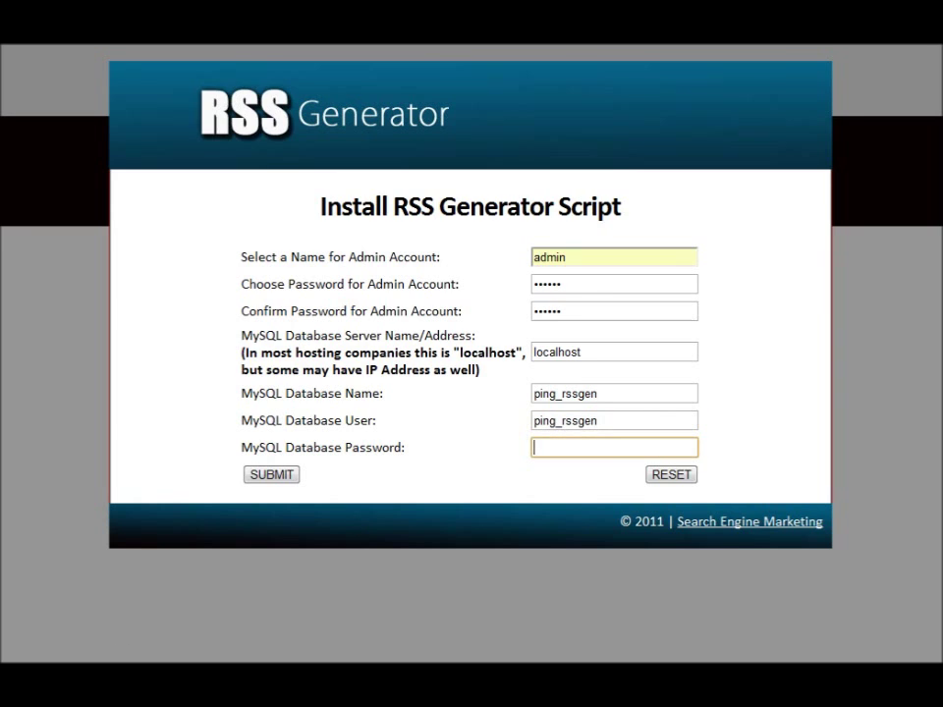
key(ctrl+v)
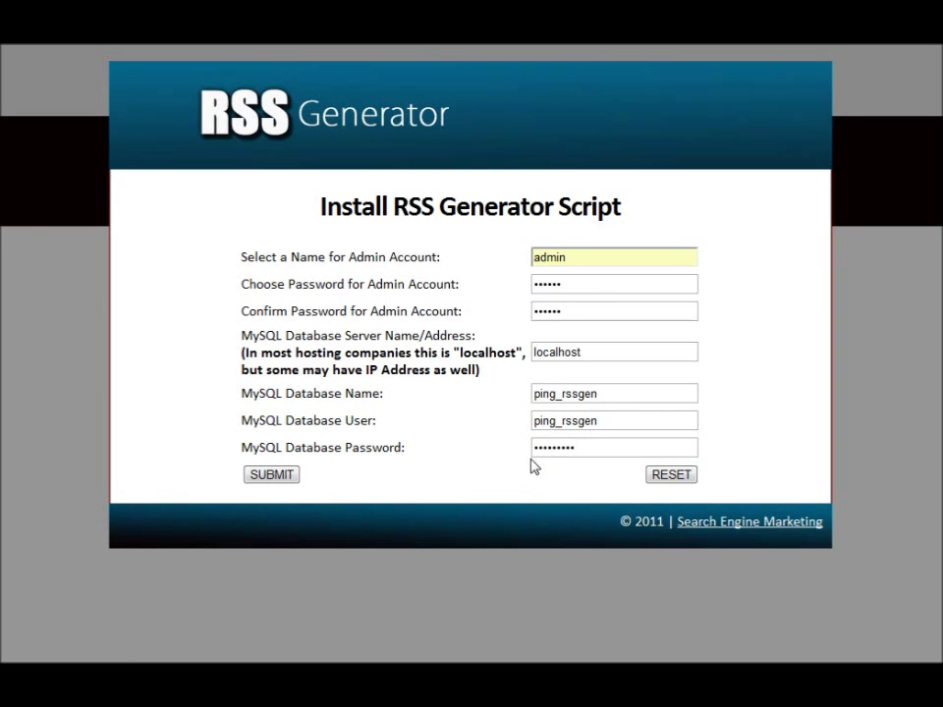
click(284, 475)
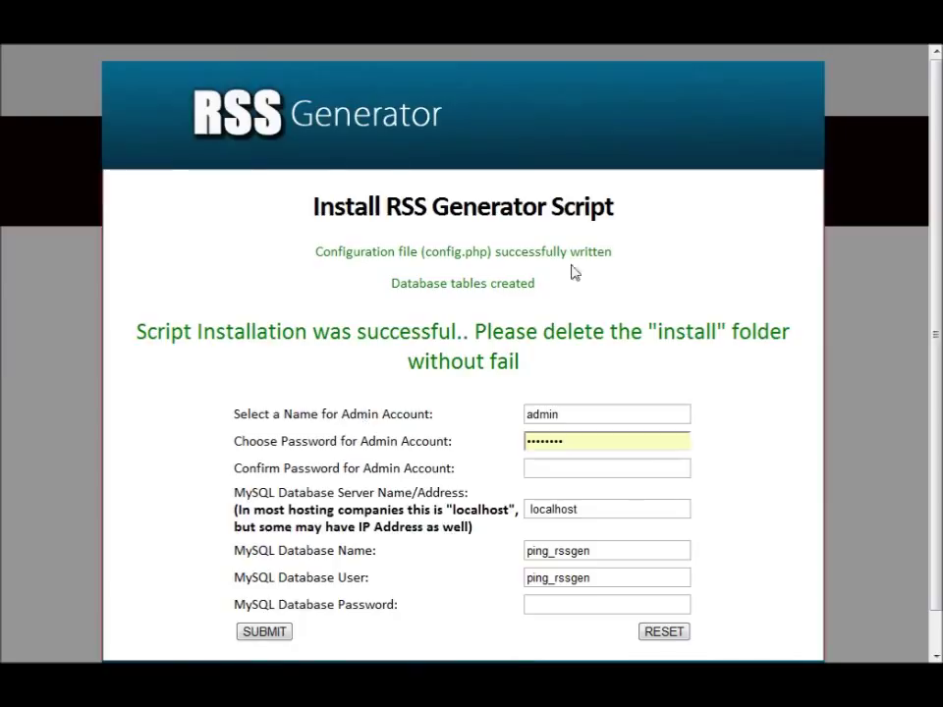
- Highlight the database tables created success message
drag(389, 283, 600, 267)
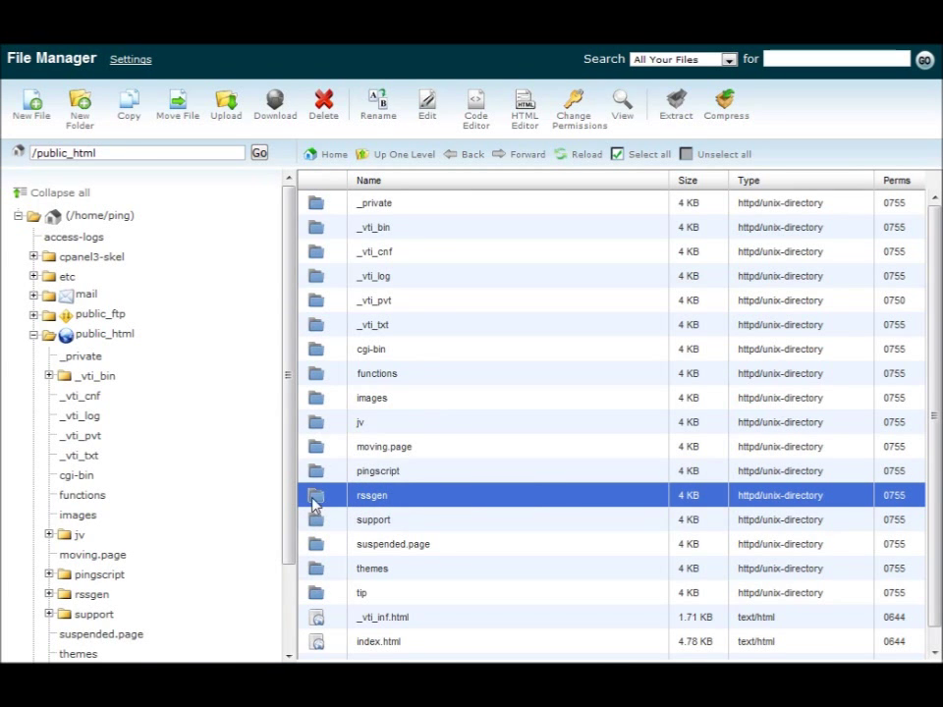
- Delete the install folder inside /public_html/rssgen
double_click(313, 499)
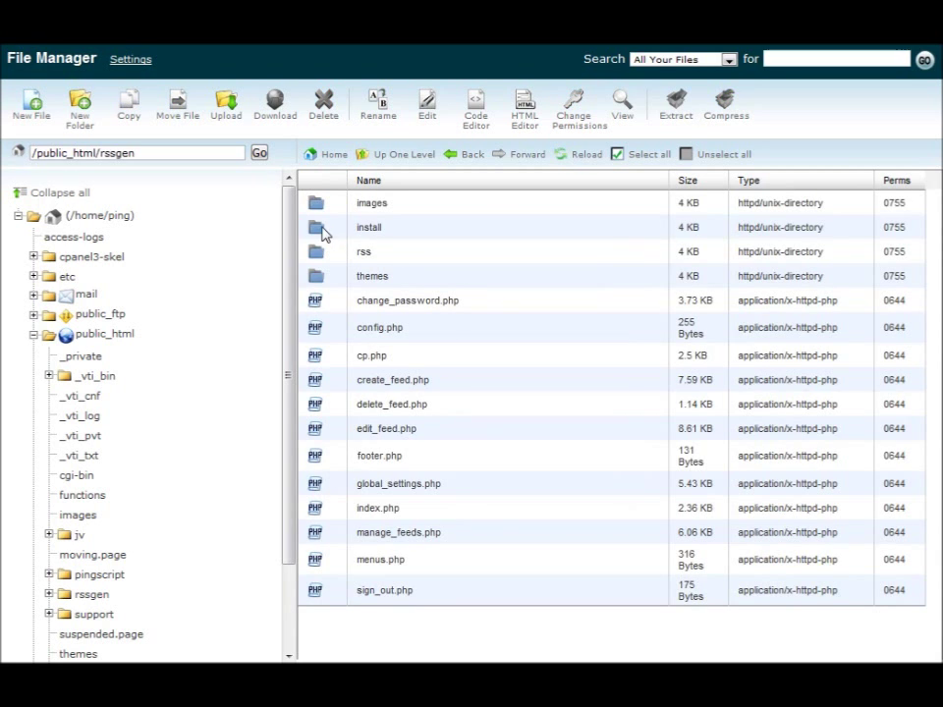
click(324, 230)
click(324, 103)
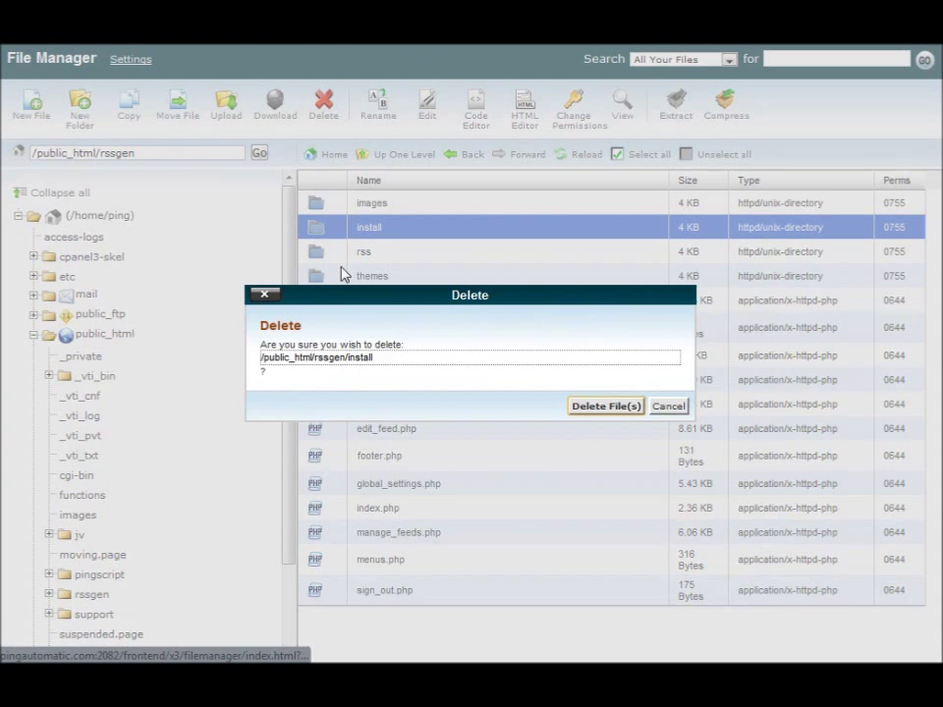
click(603, 404)
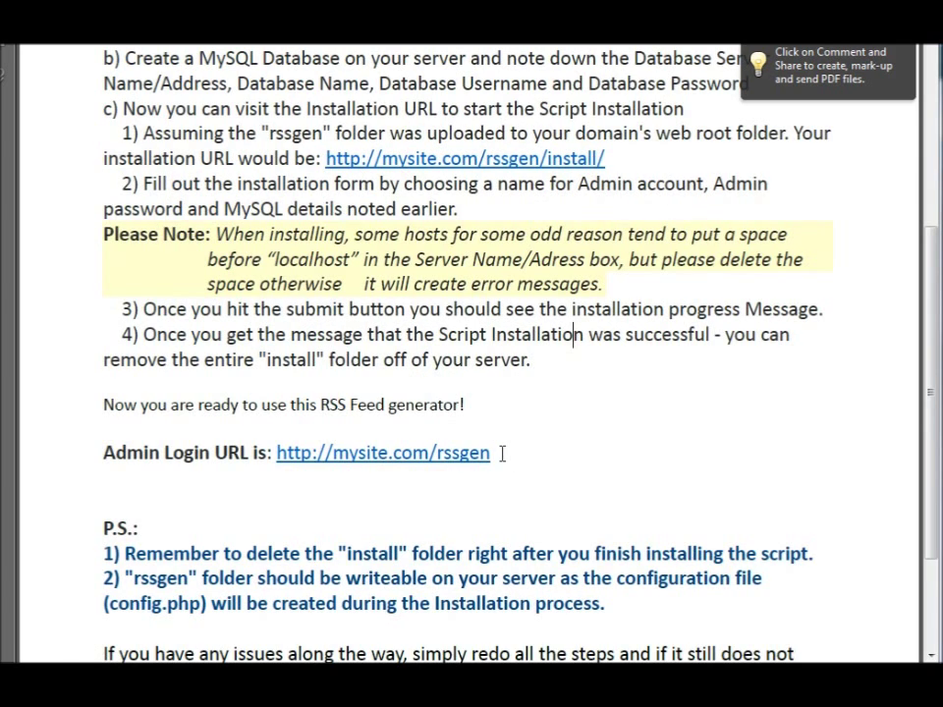
- Select the Admin Login URL text in the PDF instructions
click(493, 453)
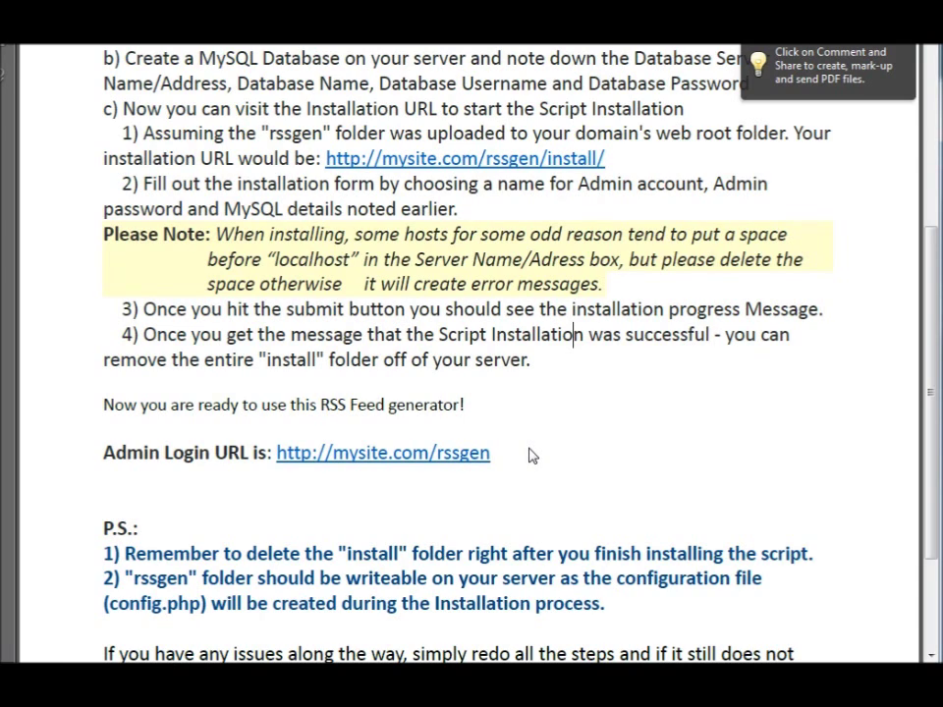
key(shift+Left)
key(shift+Left)
key(shift+Left)
key(shift+Left)
key(shift+Left)
key(shift+Left)
key(shift+Left)
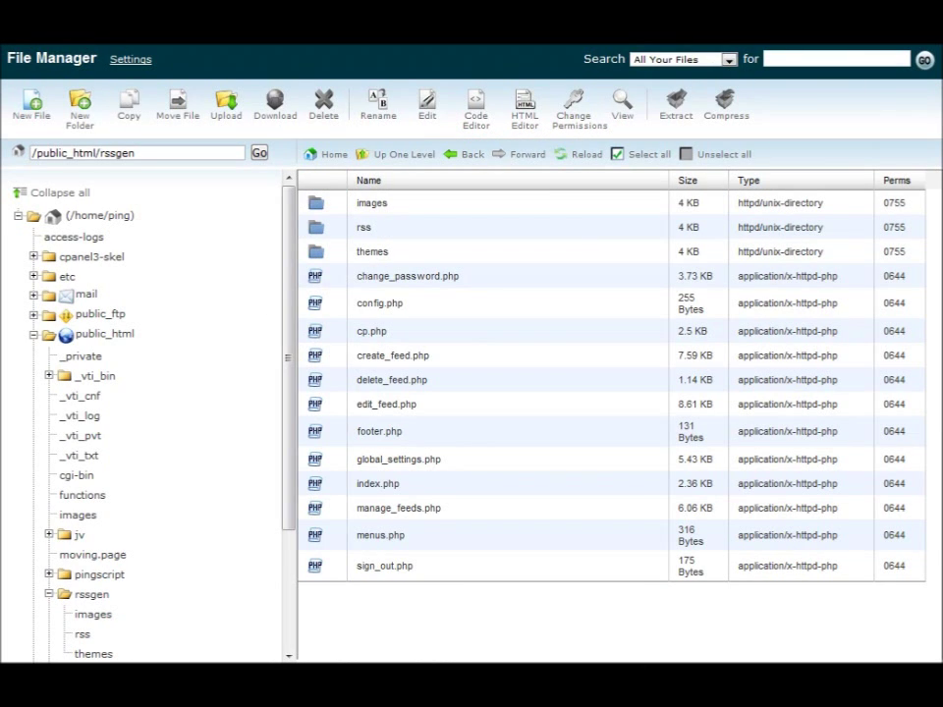
- Paste the /rssgen admin login address into the browser's address bar
key(ctrl+v)
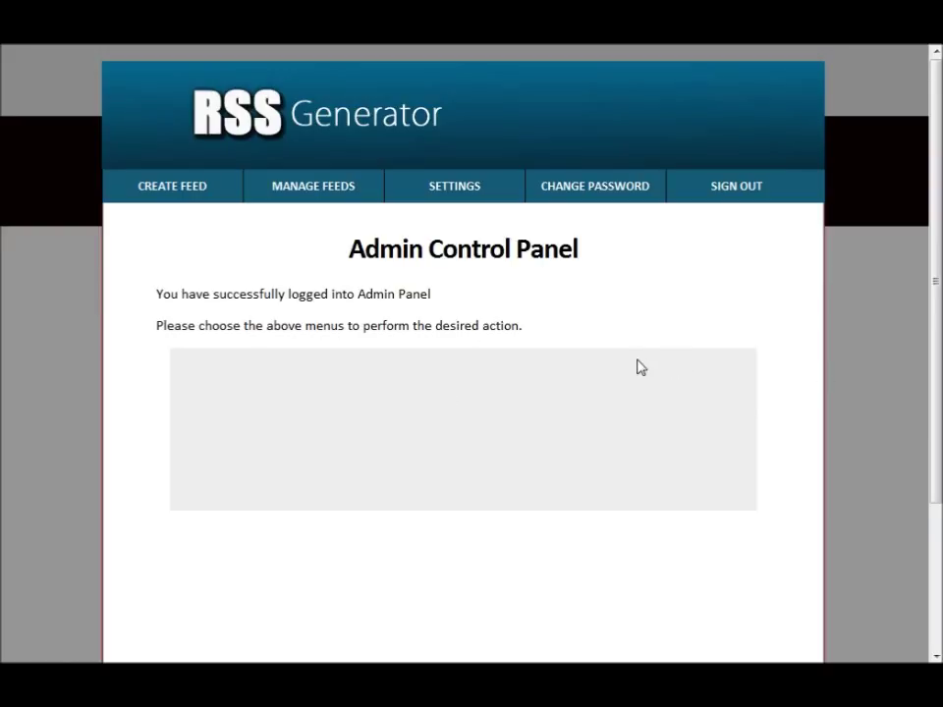
- Start a new feed with the Channel Title 'Kelowna SEO Services'
click(175, 193)
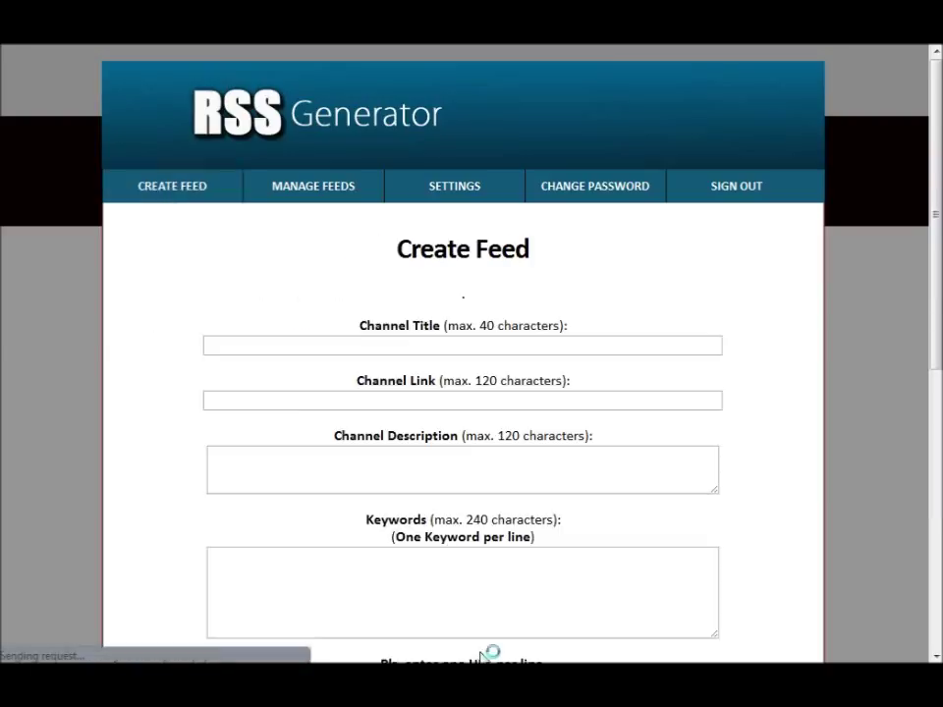
click(337, 345)
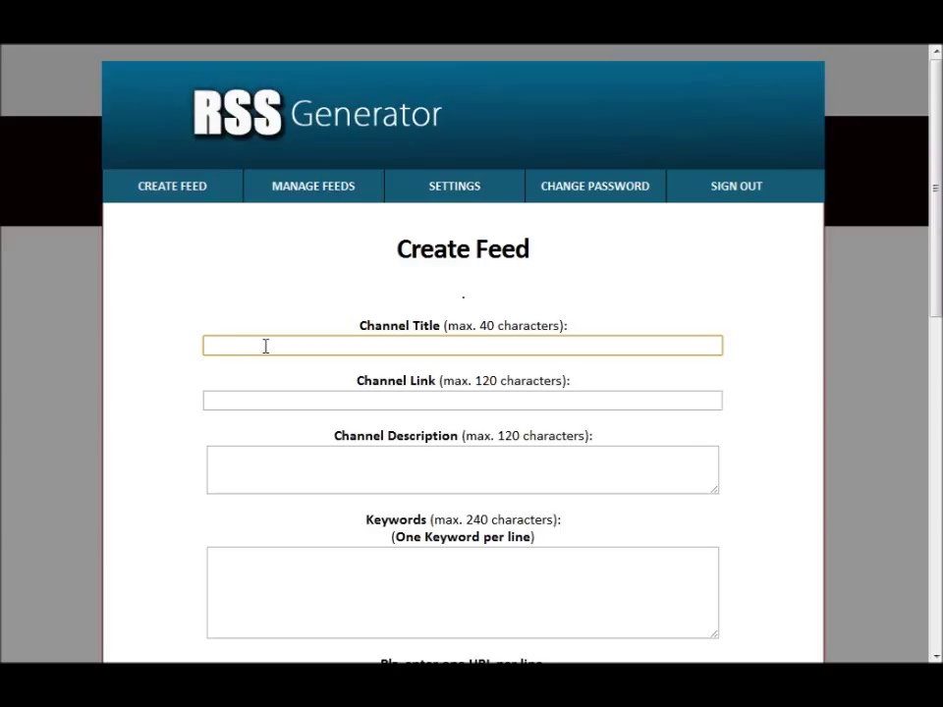
text(Kelowna SEO Services)
click(251, 401)
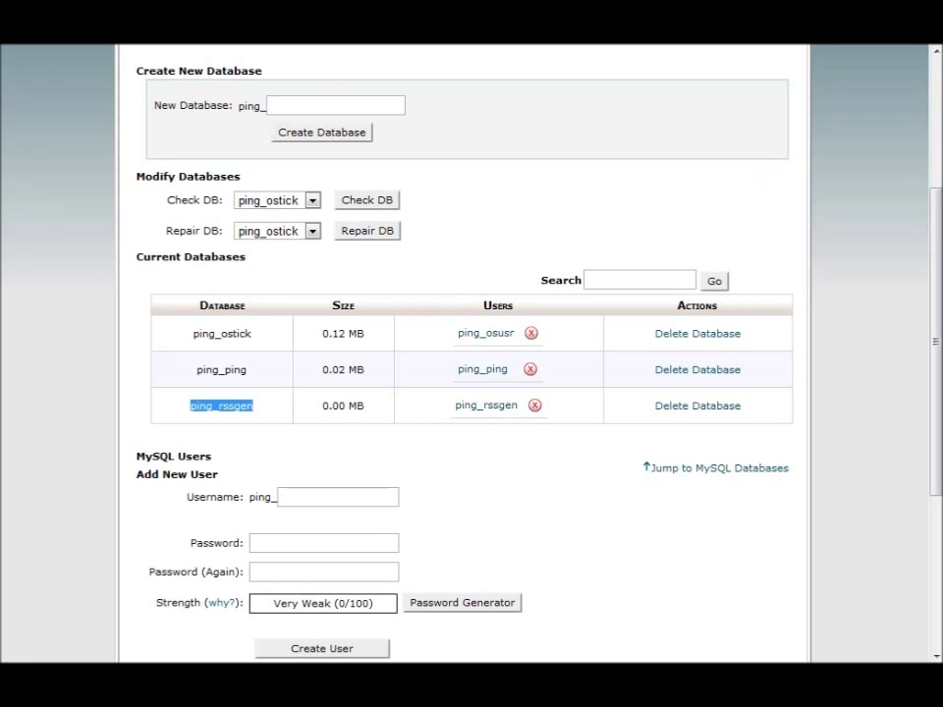
key(alt+Tab)
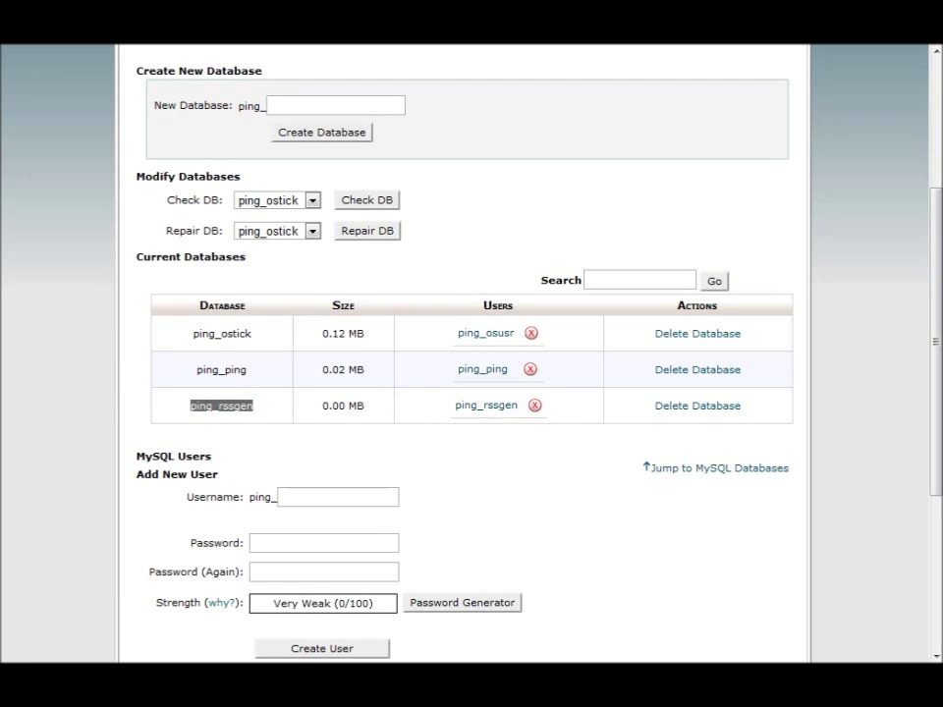
text(e)
key(Return)
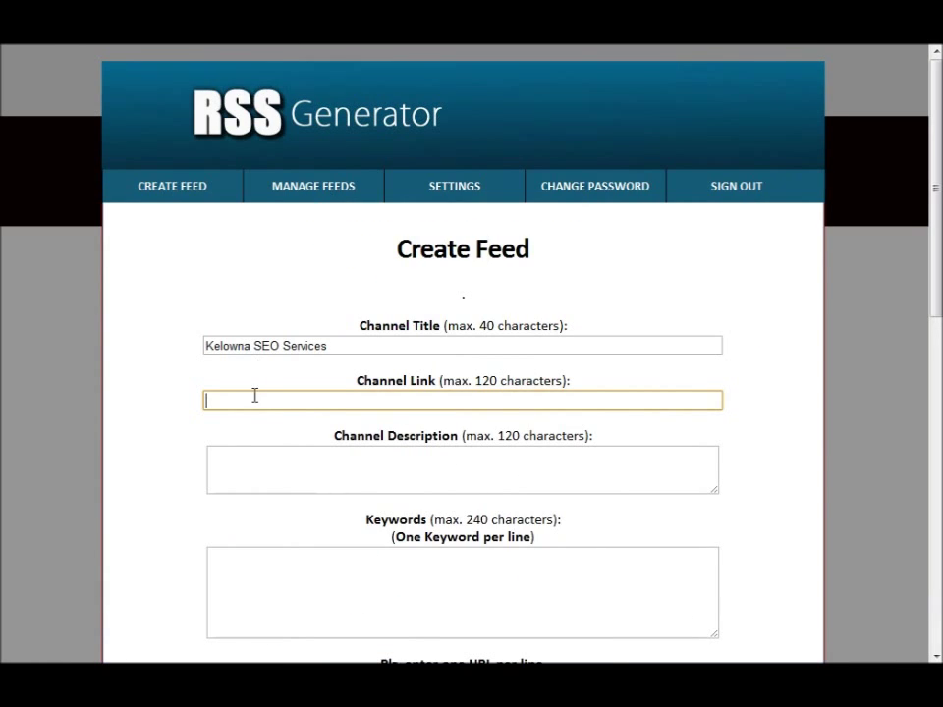
text(http://www.empiremarketing.ca/)
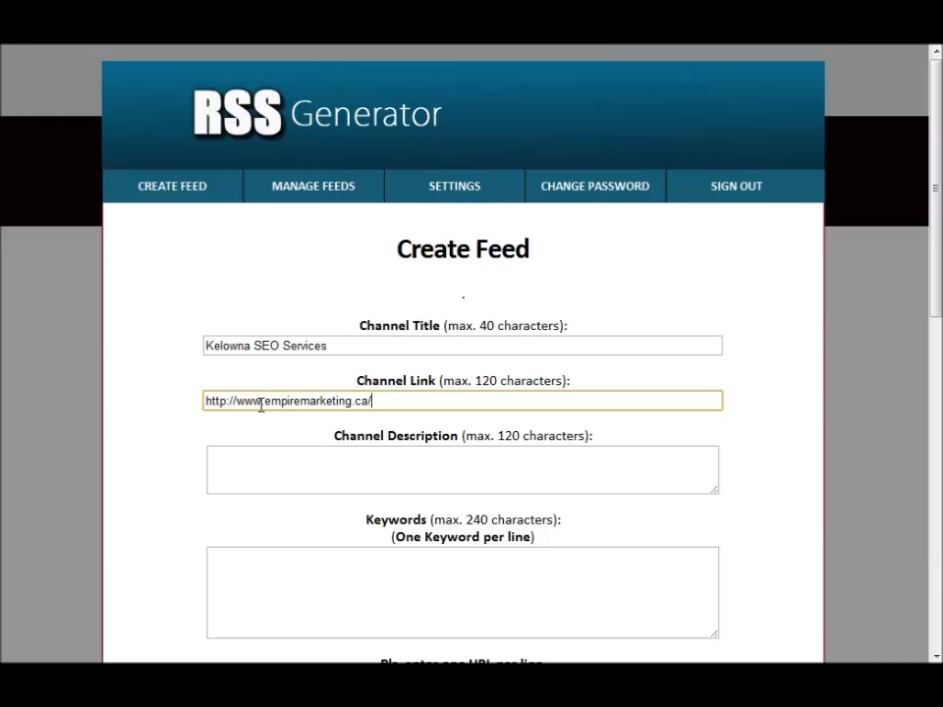
key(BackSpace)
- Paste the EmpireMarketing SEO services text into Channel Description
click(320, 470)
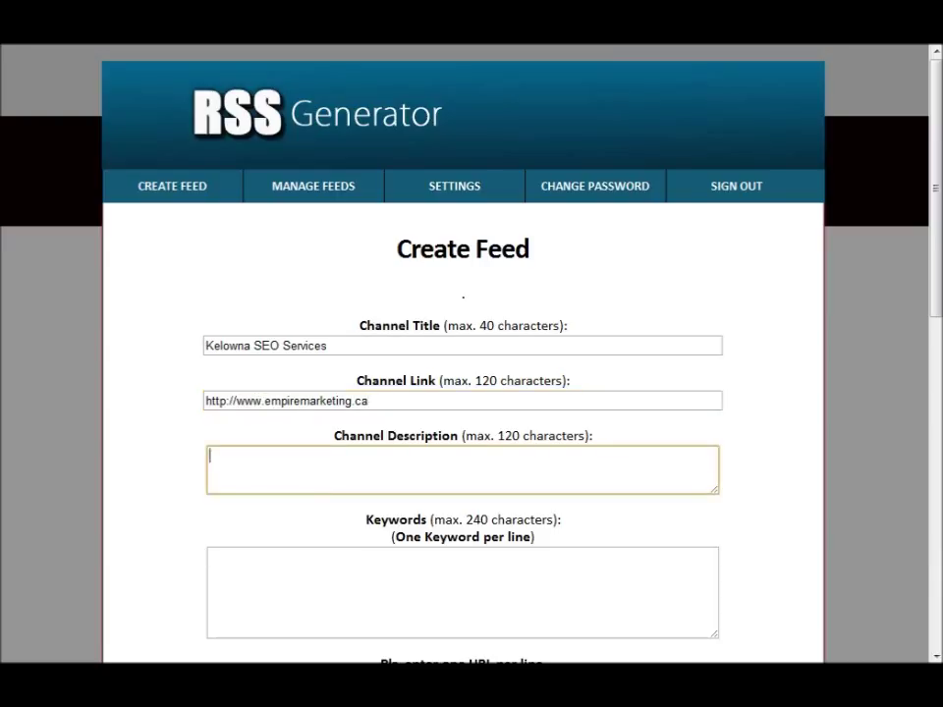
key(alt+Tab)
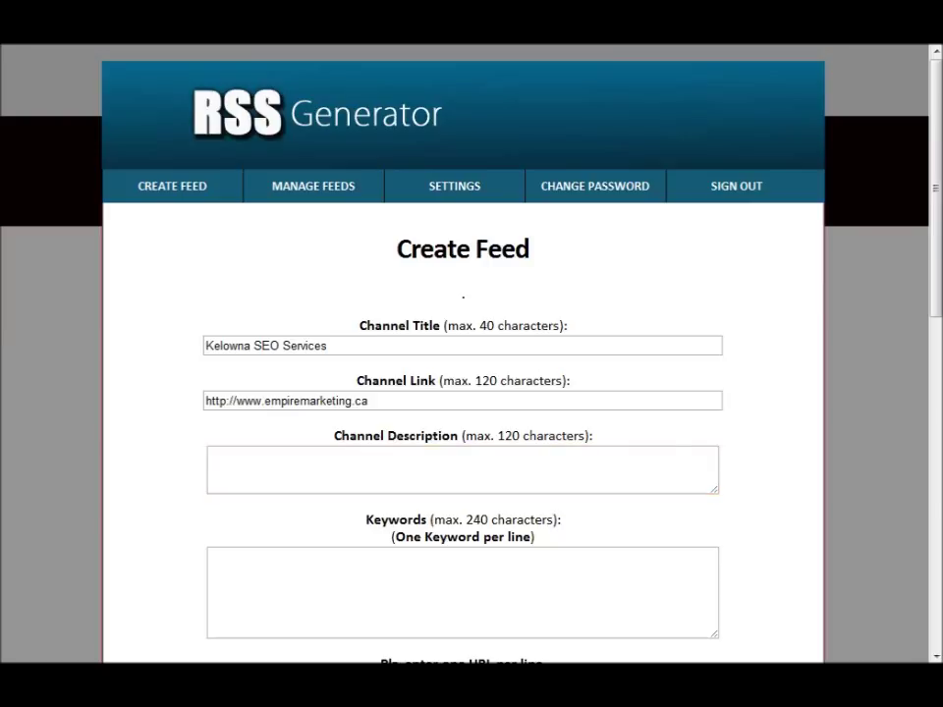
text(EmpireMarketing SEO services you can depend on. Getting your site ranked is our specialty and driving traffic is our pride and joy!)
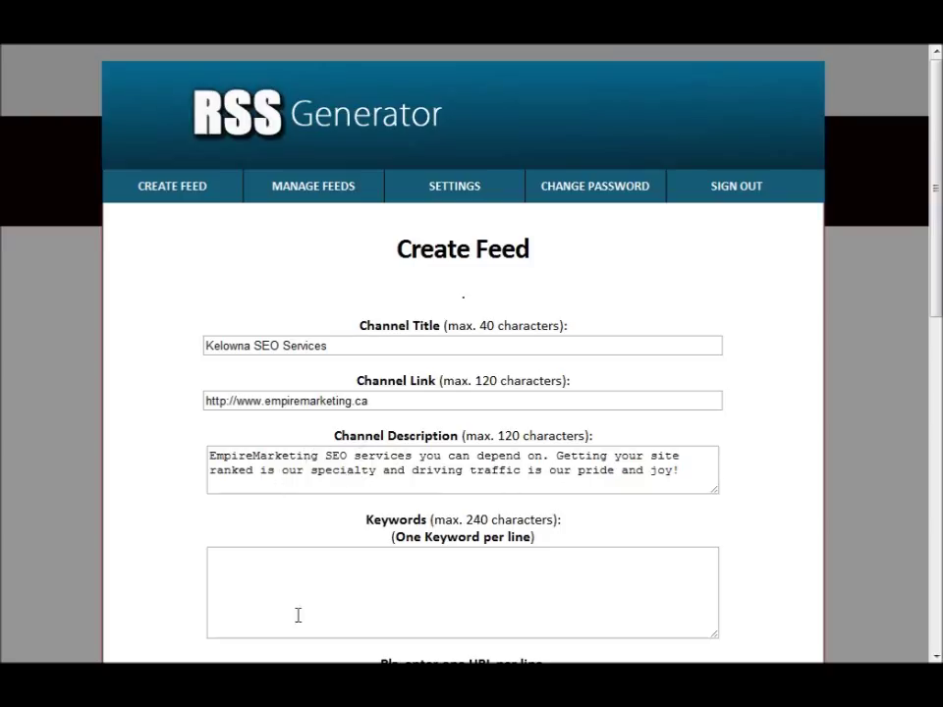
scroll(823, 431, down, 3)
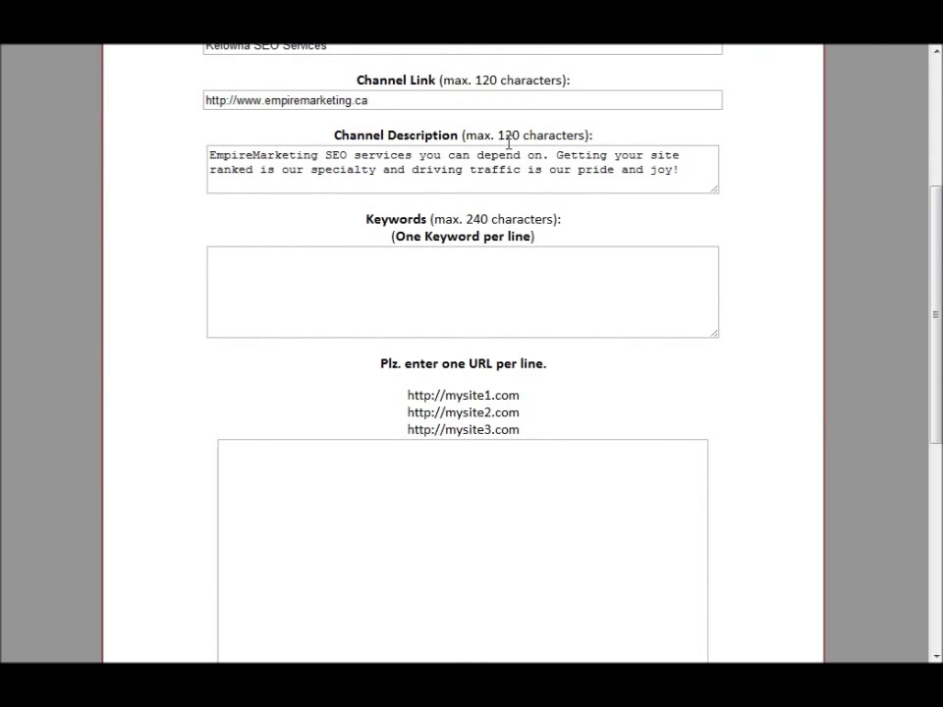
scroll(402, 178, up, 3)
scroll(442, 217, down, 2)
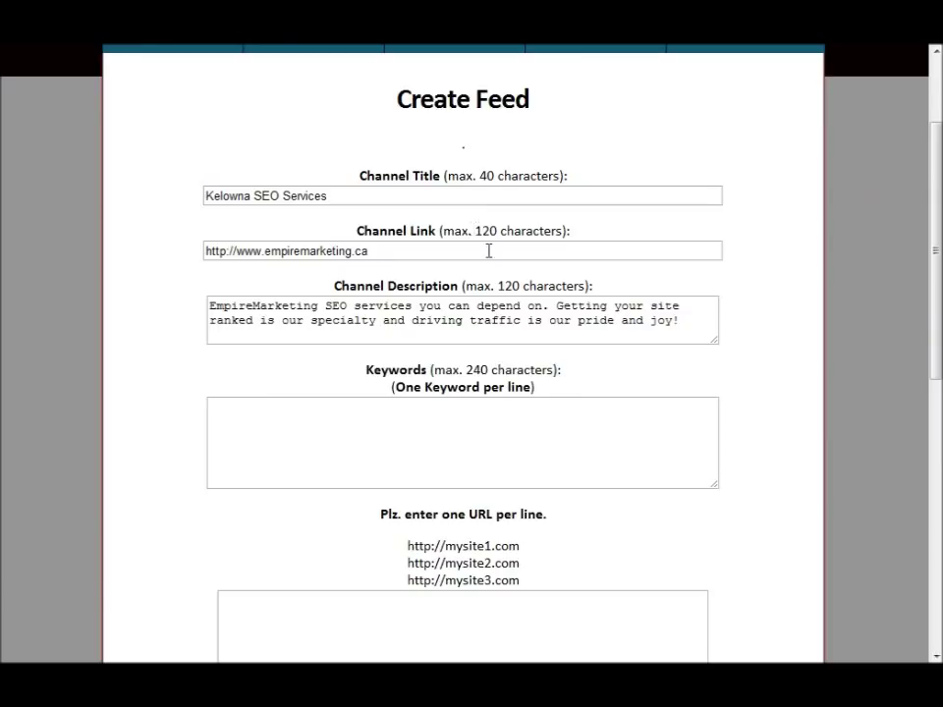
scroll(353, 415, down, 2)
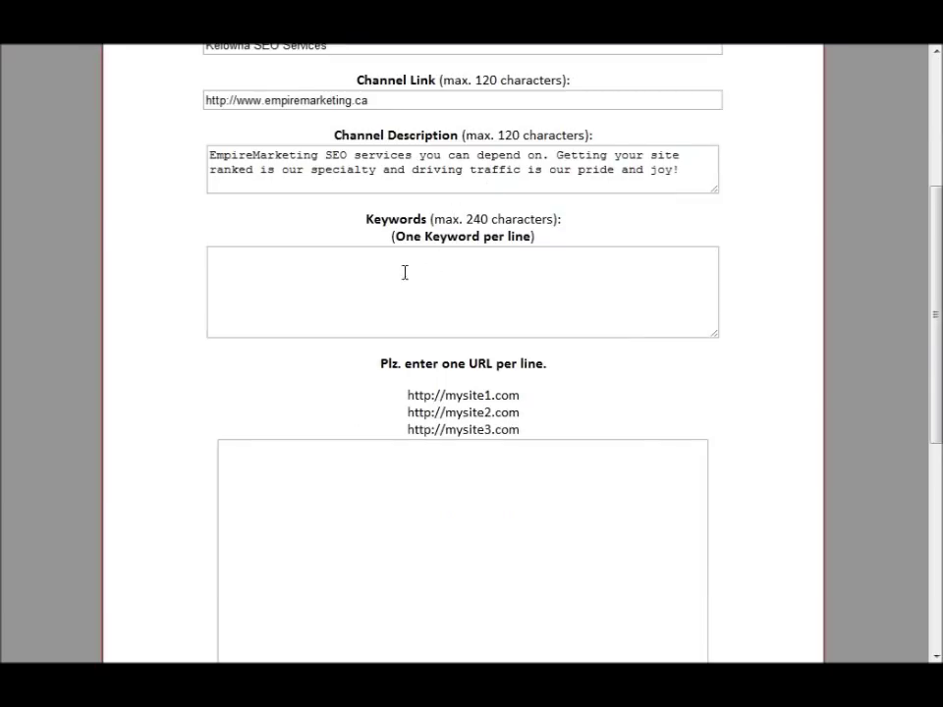
- Paste three Kelowna keywords into the Keywords box, one per line
click(366, 287)
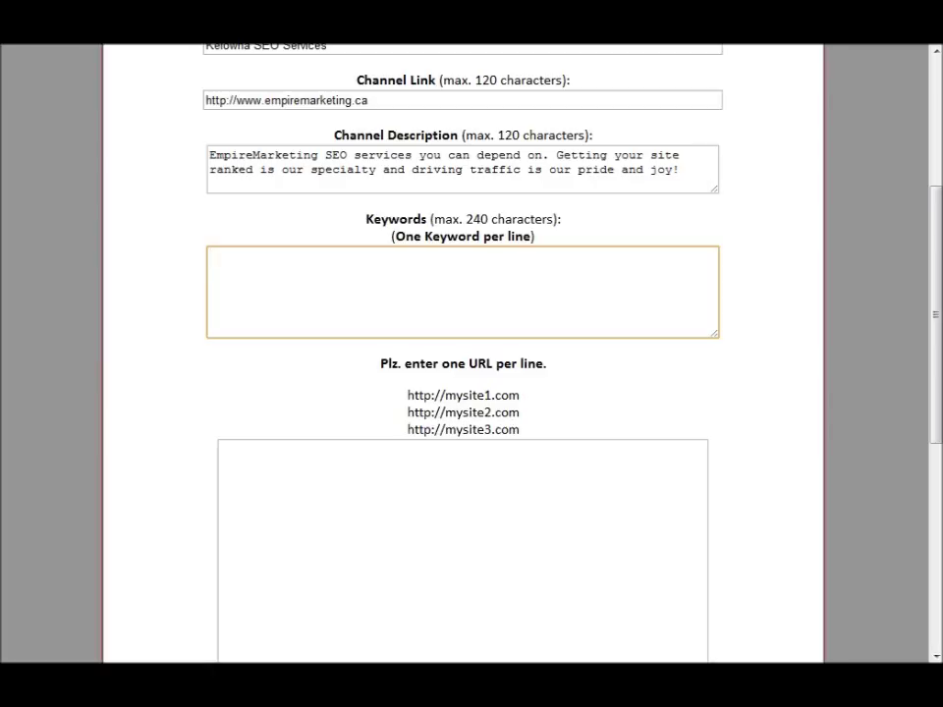
click(381, 271)
drag(446, 221, 549, 221)
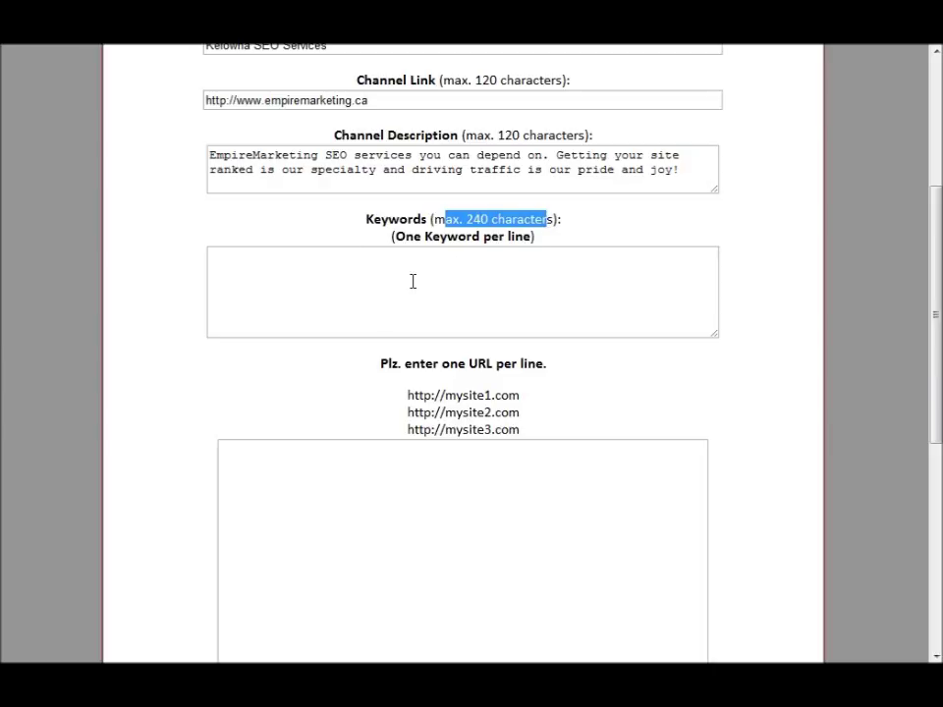
click(484, 221)
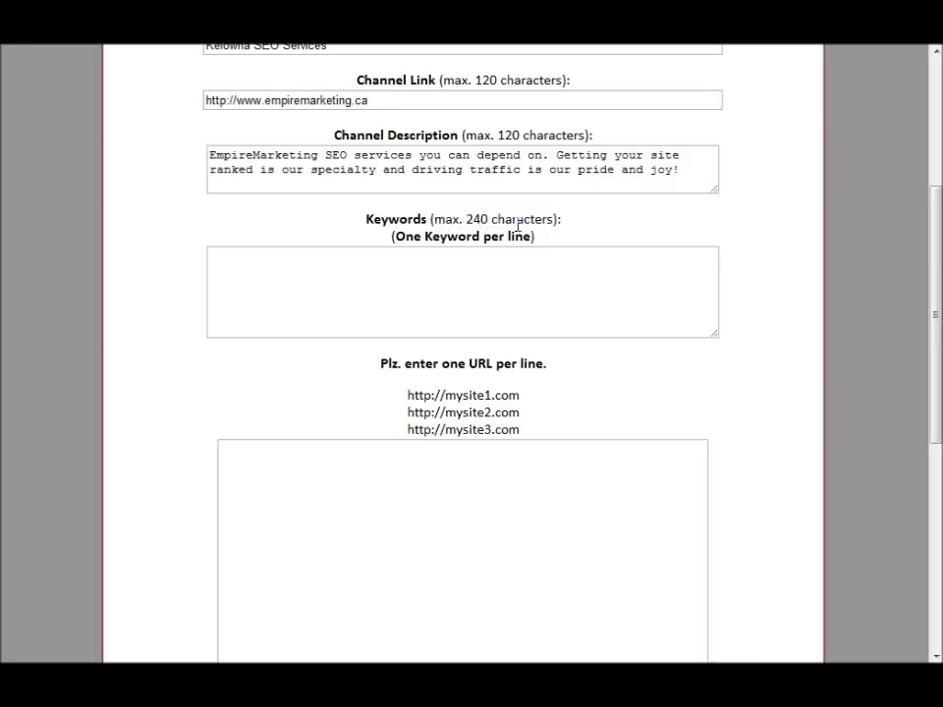
click(386, 264)
text(Kelowna SEO services Kelowna Search Engine Marketing Kelowna Social Marketing)
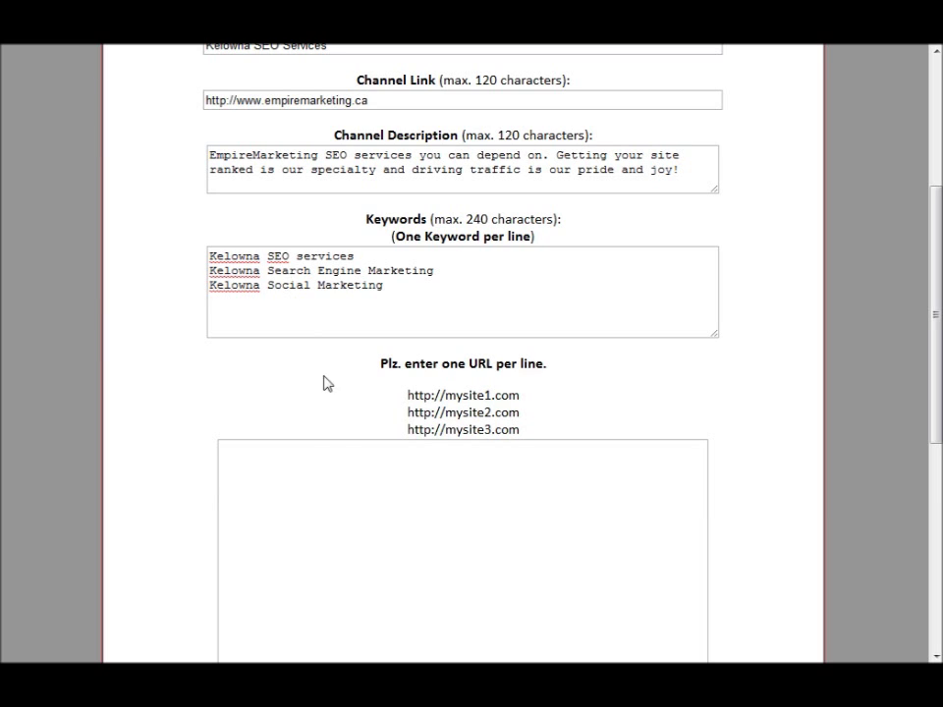
- Add 'Kelowna SEO' as the fourth keyword
click(344, 476)
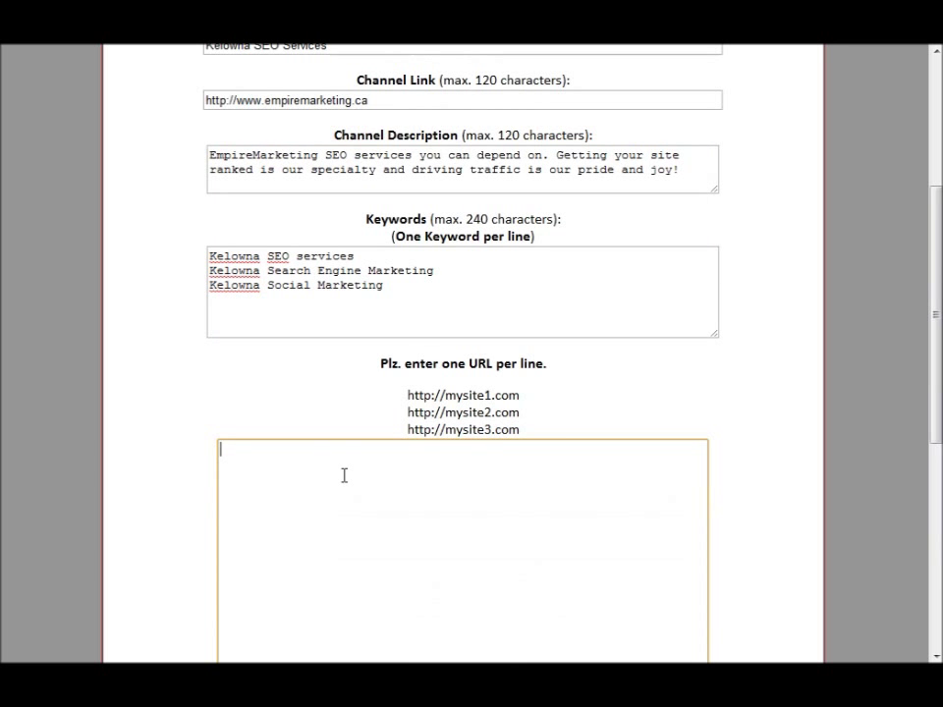
click(391, 282)
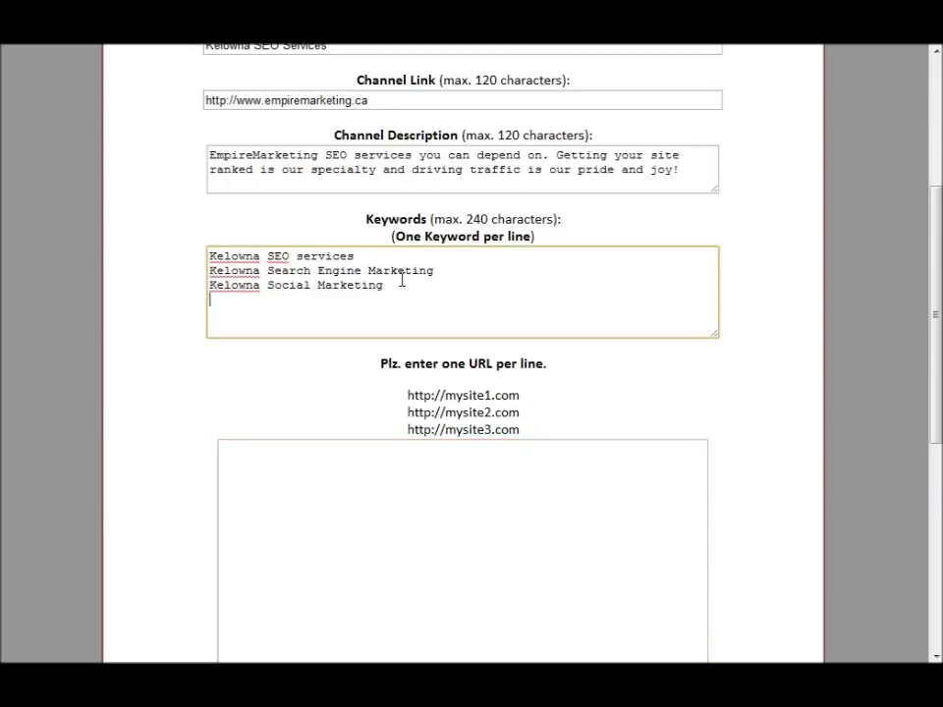
text(Kelowna S)
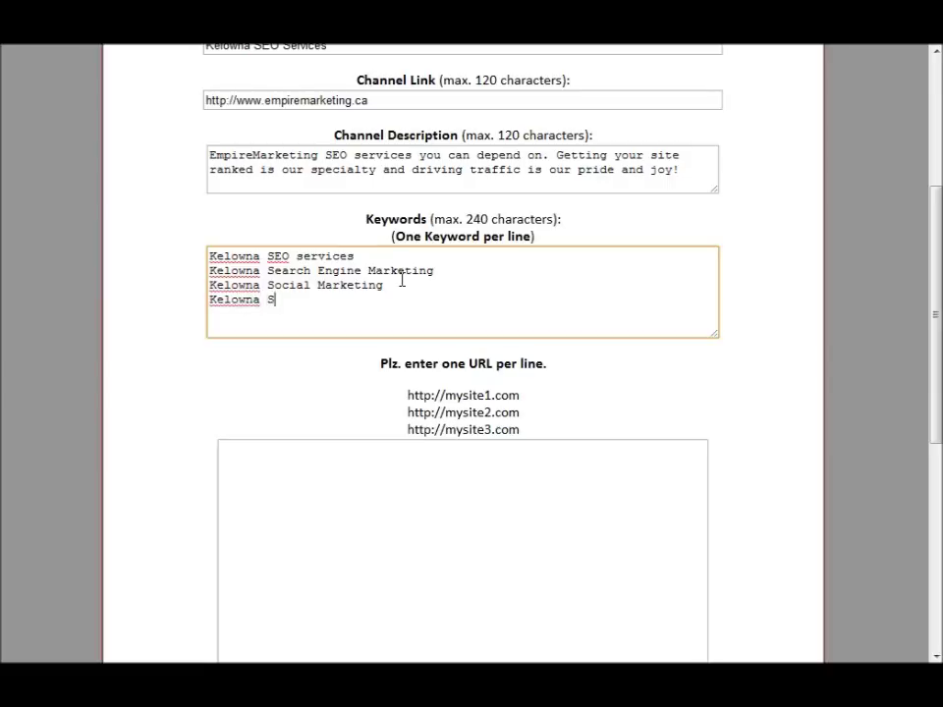
text(EO)
click(315, 525)
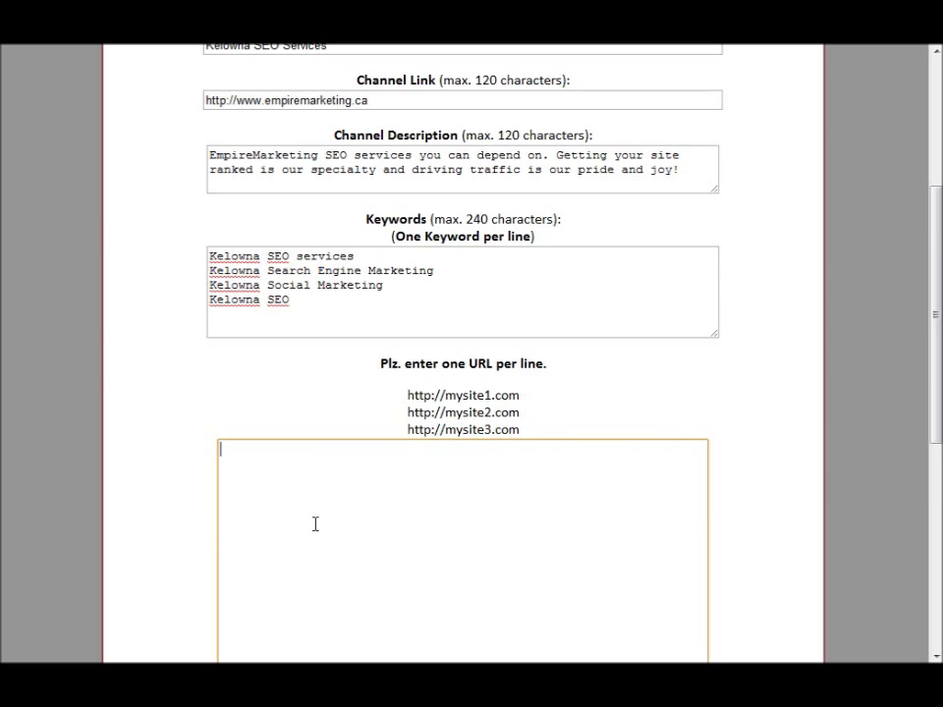
scroll(315, 524, down, 3)
- Paste the forum profile backlink URLs into the URL box and remove the trailing empty line
scroll(315, 524, up, 3)
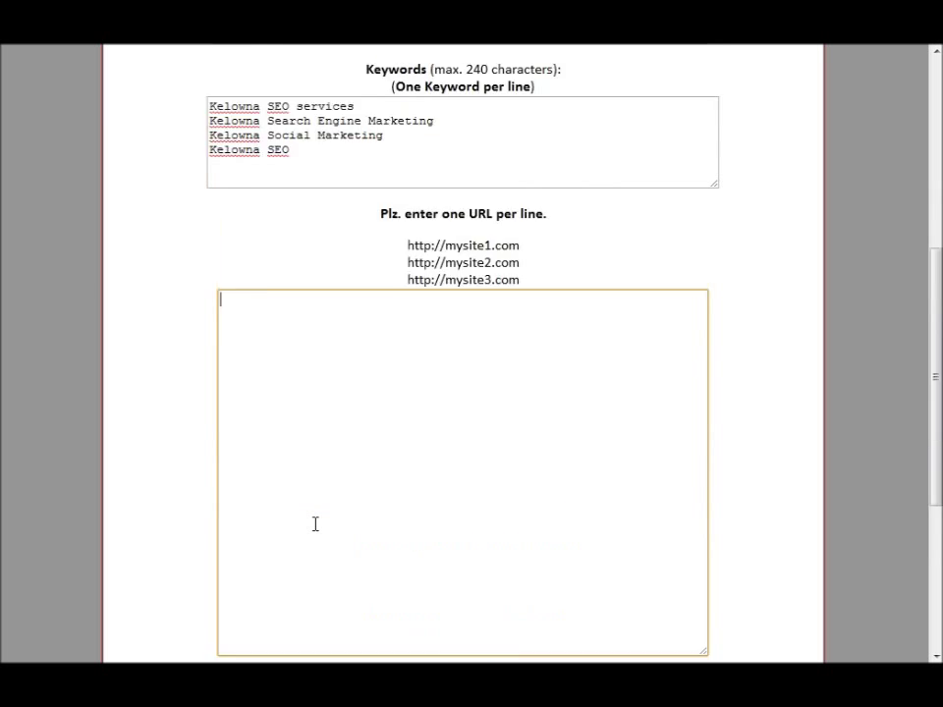
scroll(315, 525, down, 2)
scroll(408, 405, down, 2)
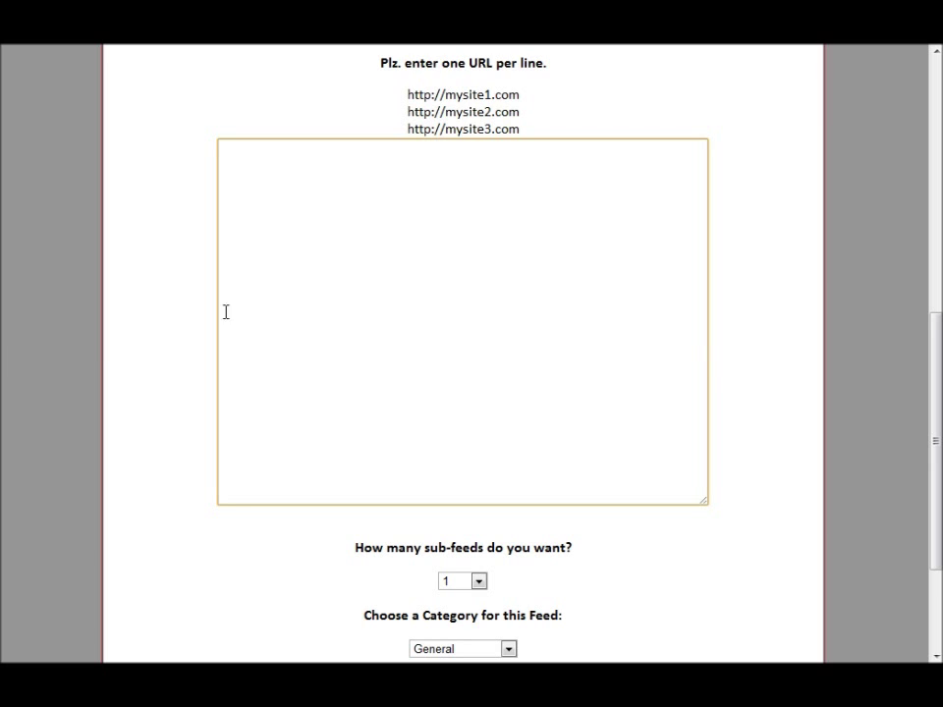
scroll(423, 386, up, 3)
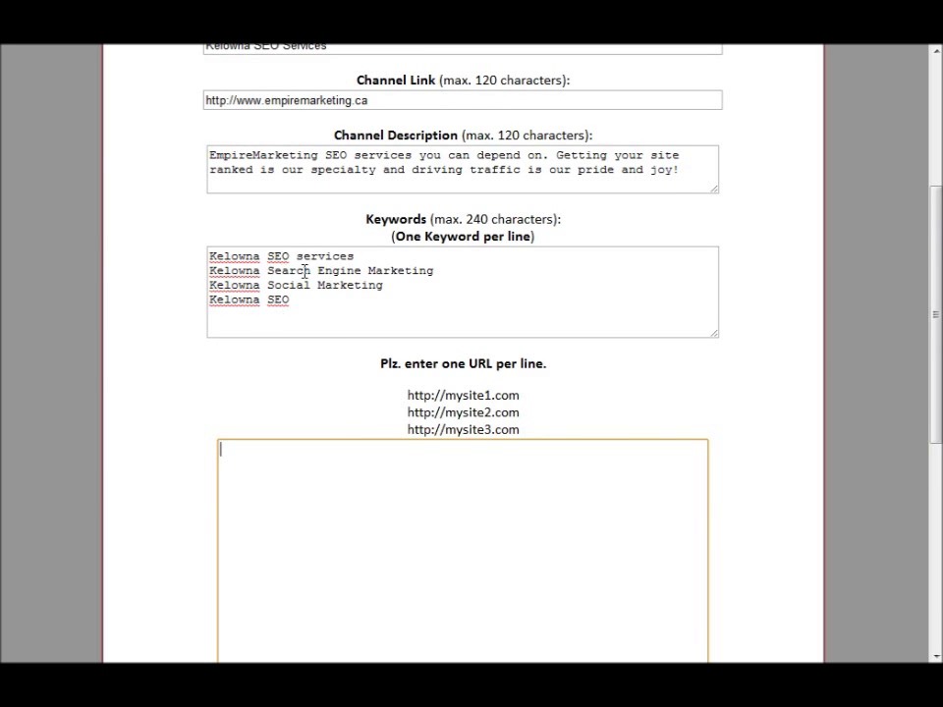
scroll(565, 563, down, 3)
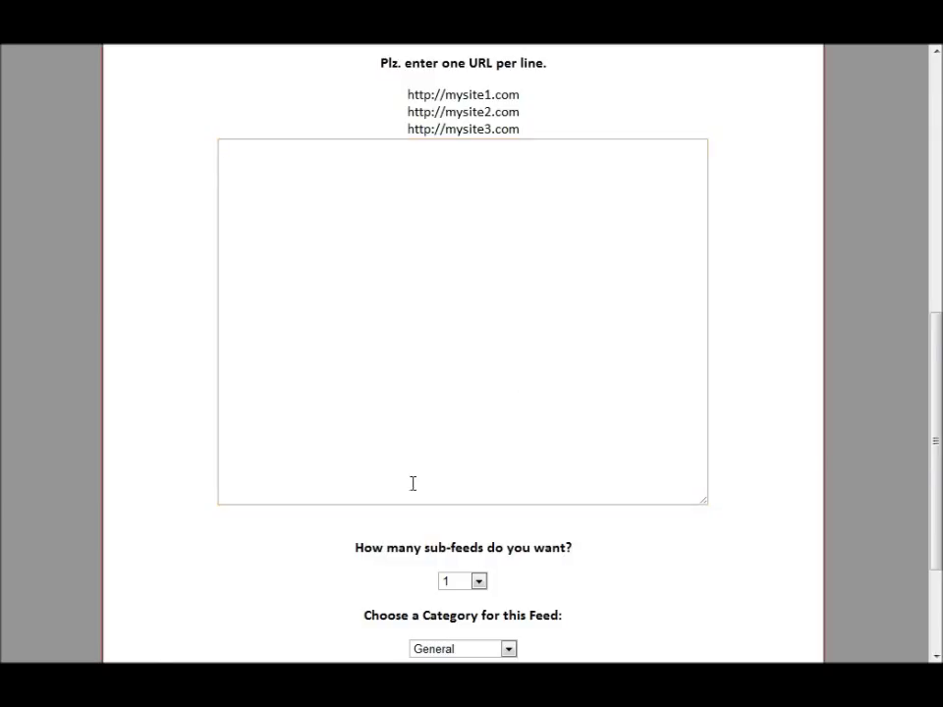
right_click(401, 243)
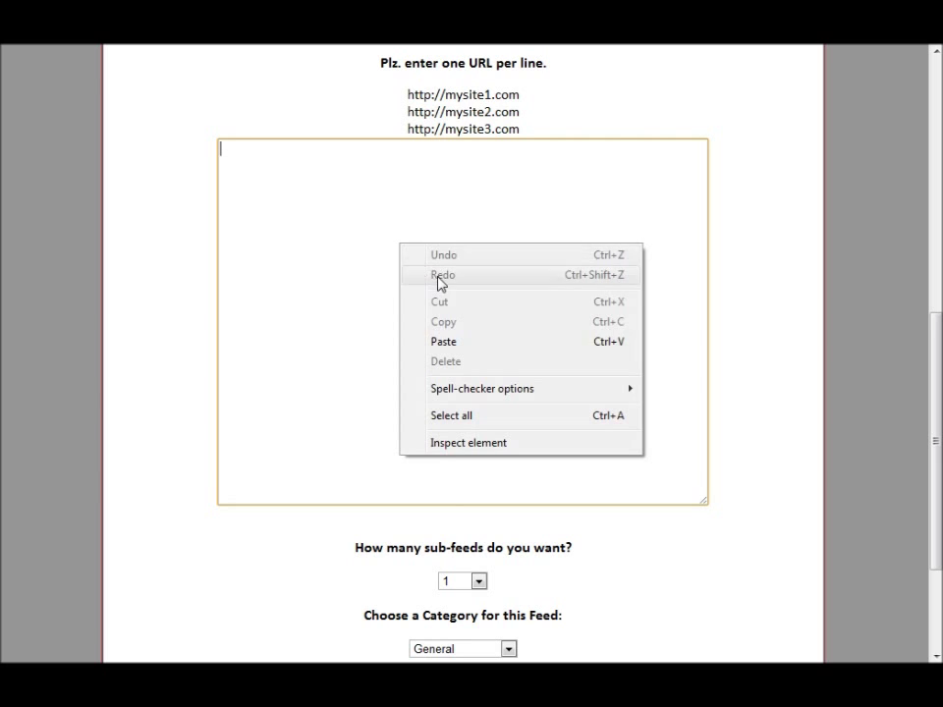
click(464, 342)
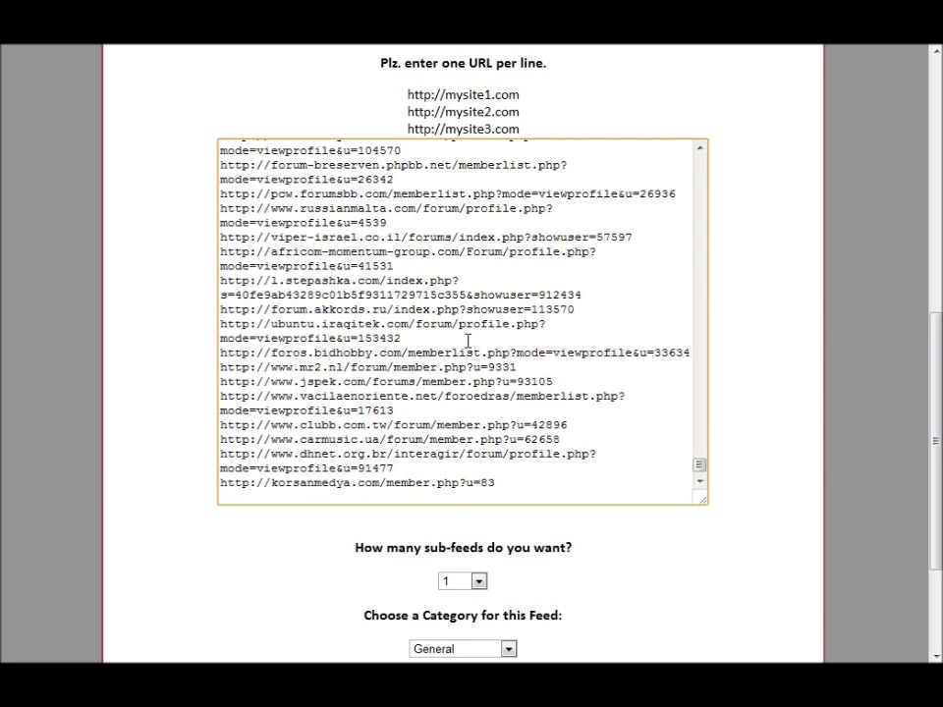
key(BackSpace)
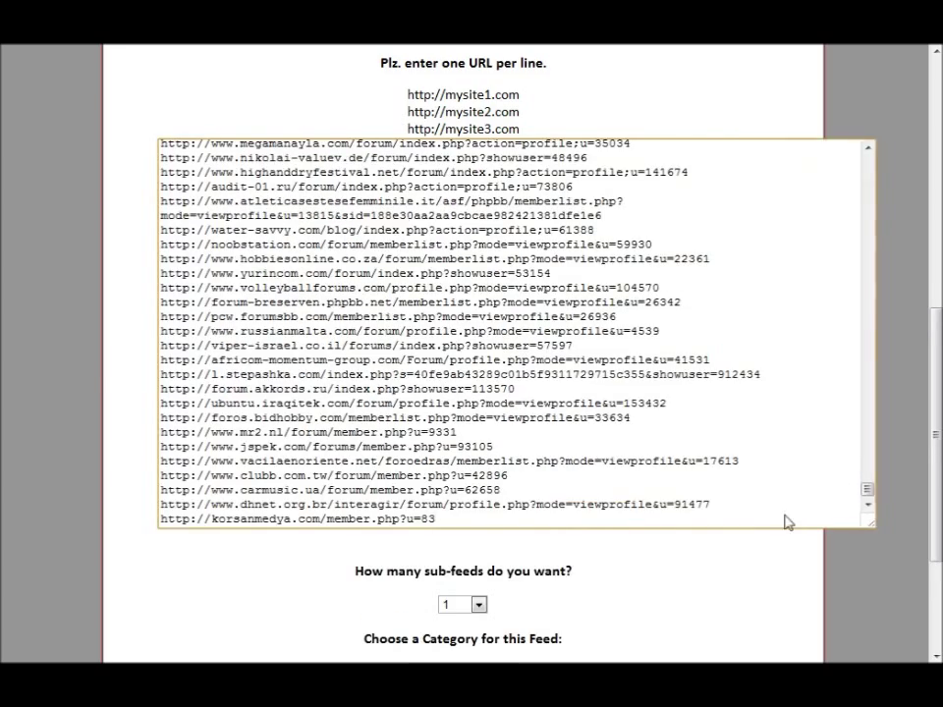
scroll(671, 501, up, 10)
drag(702, 374, 710, 158)
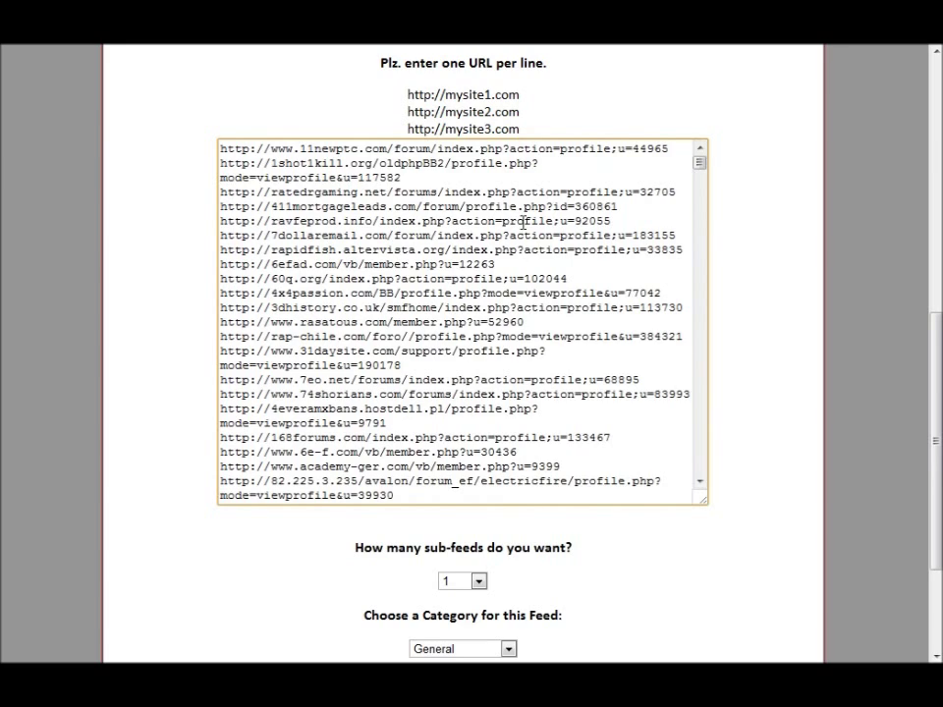
scroll(508, 338, down, 20)
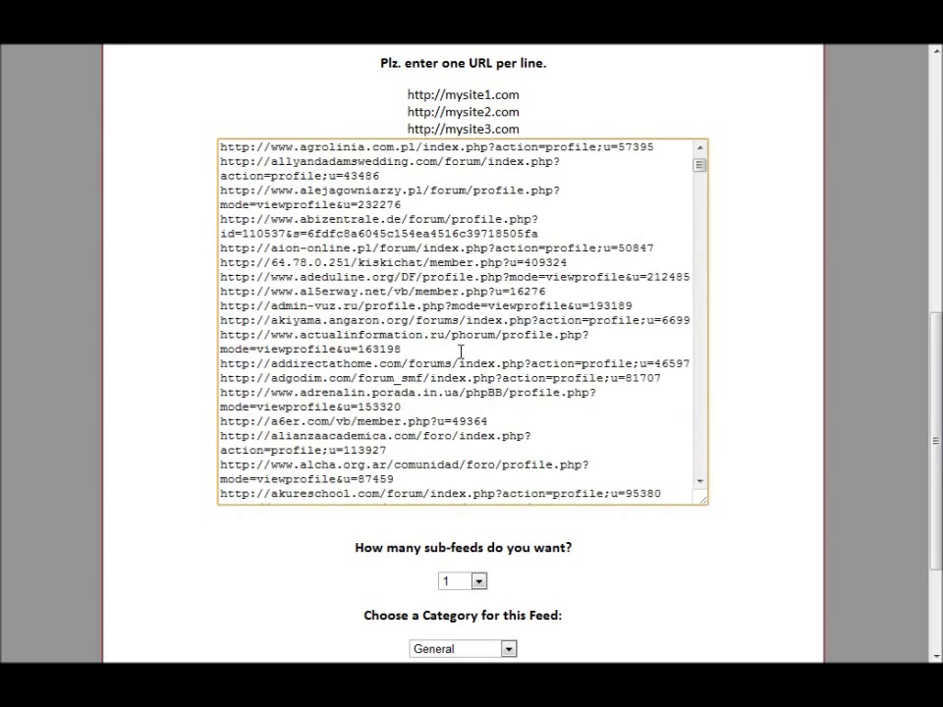
scroll(295, 564, down, 3)
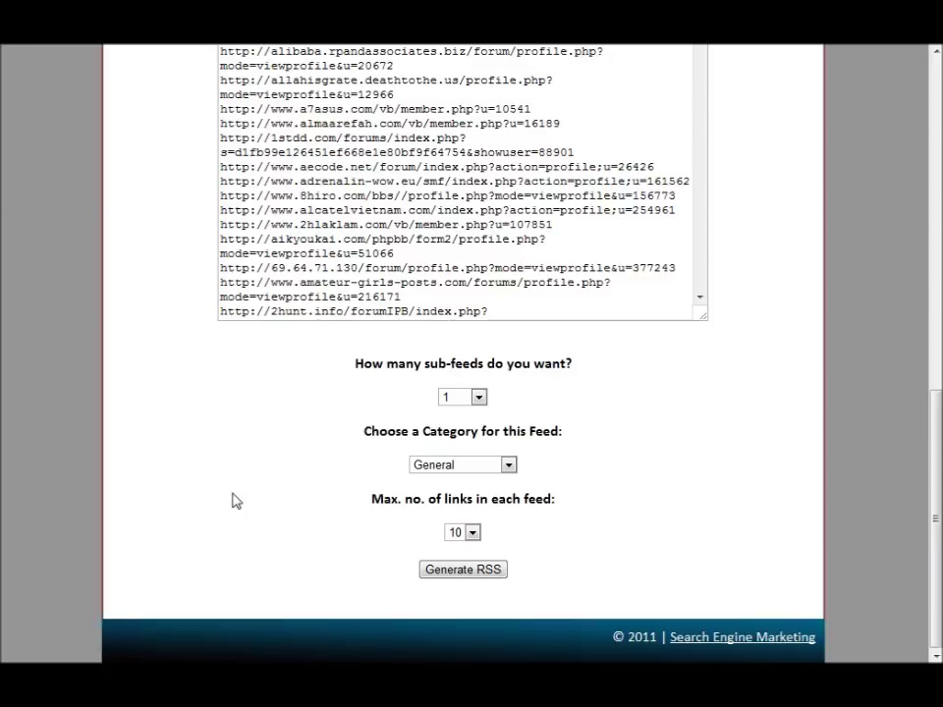
- Choose 10 in the sub-feeds dropdown and Business as the feed category
click(430, 469)
click(479, 397)
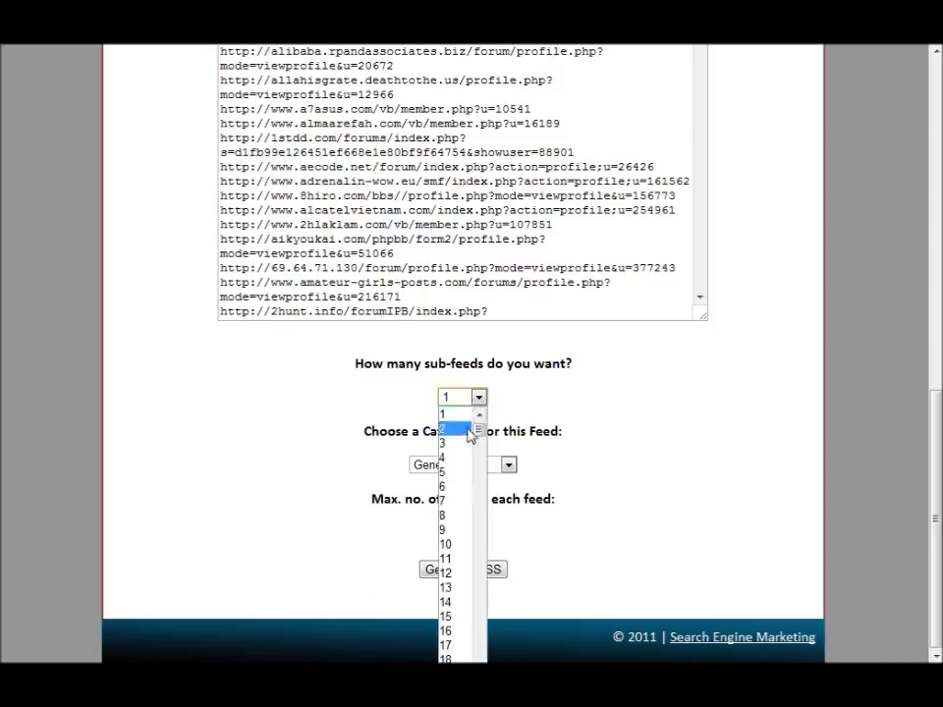
click(457, 544)
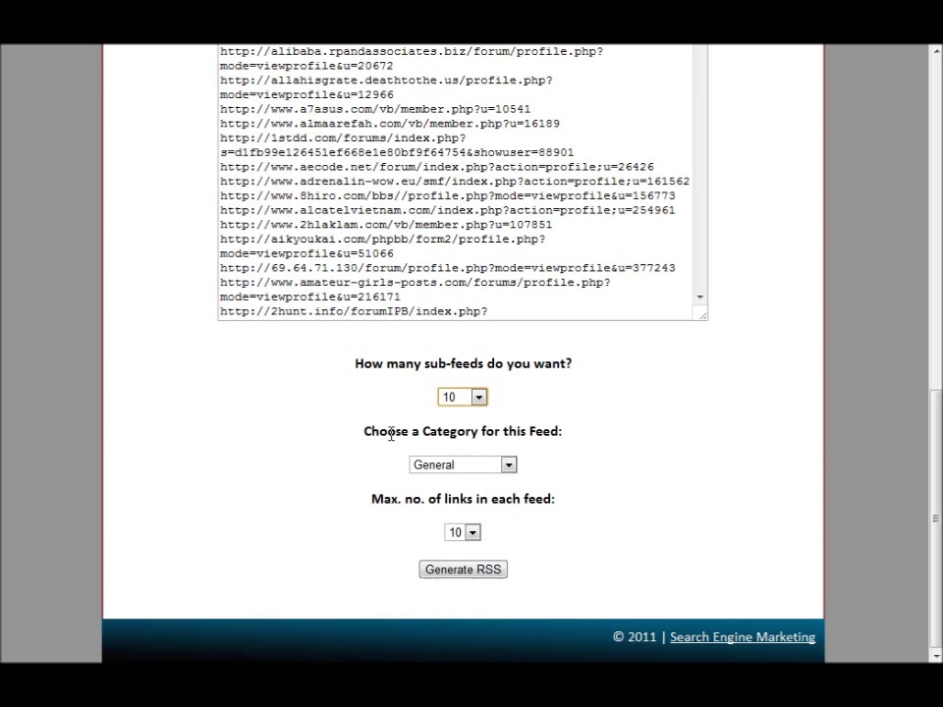
click(480, 466)
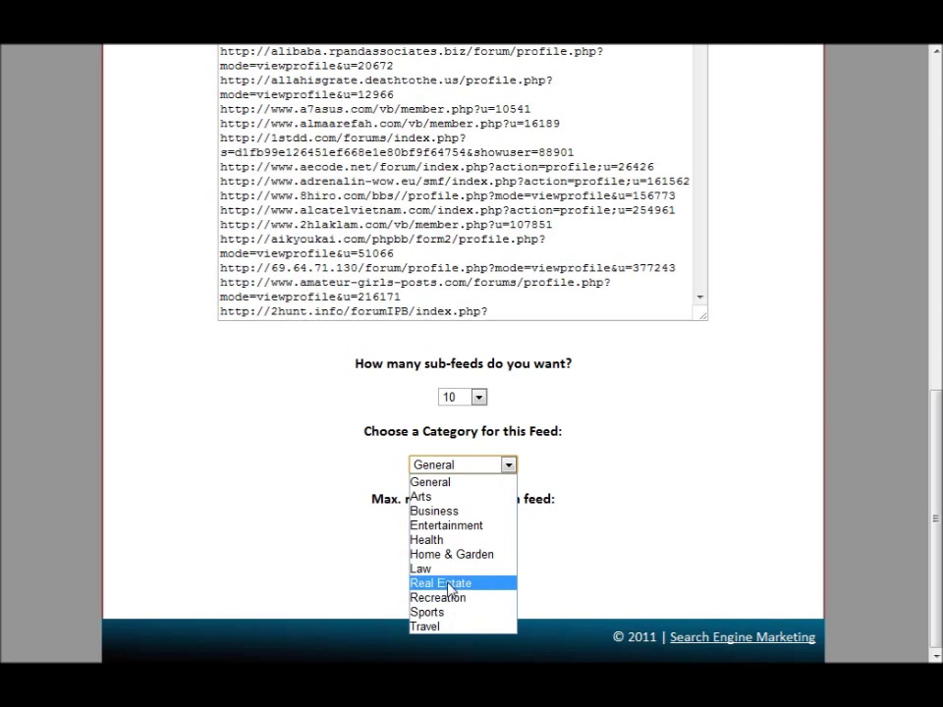
click(454, 512)
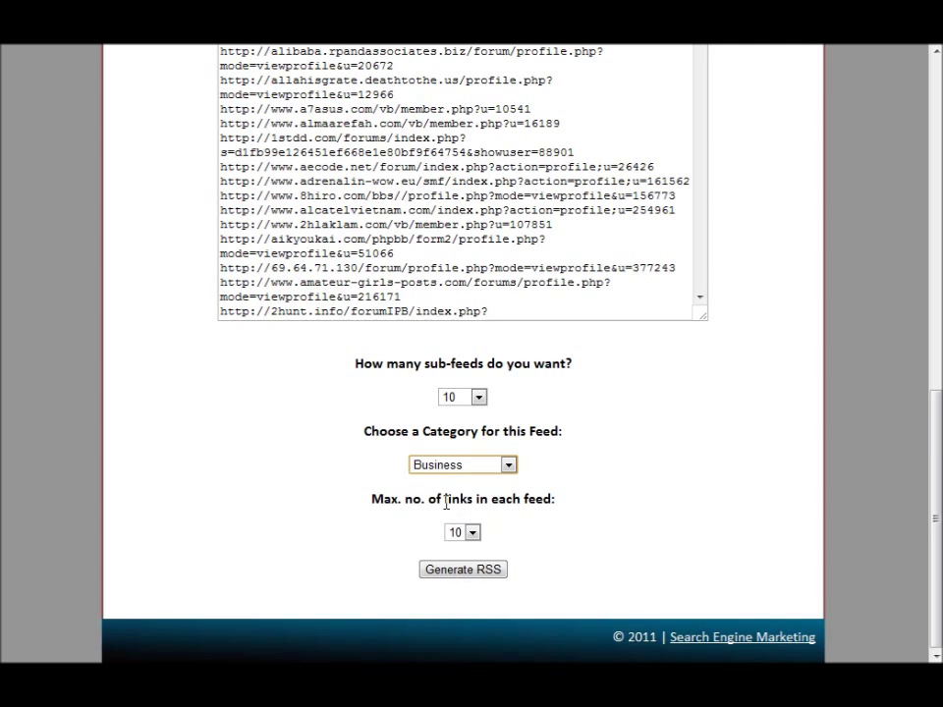
scroll(705, 402, up, 15)
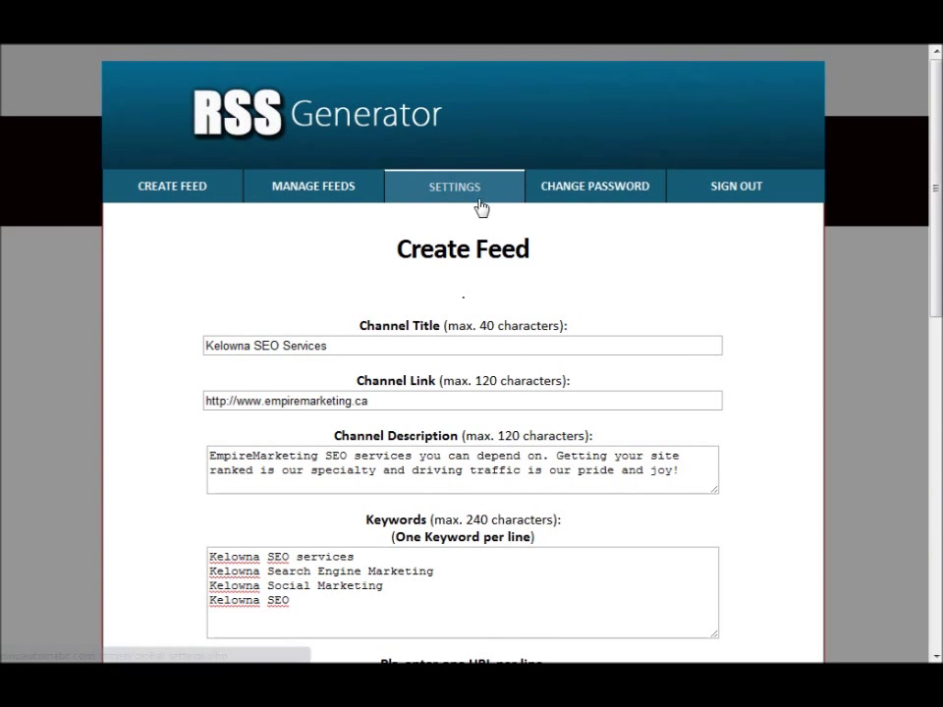
scroll(786, 644, down, 3)
scroll(787, 644, down, 5)
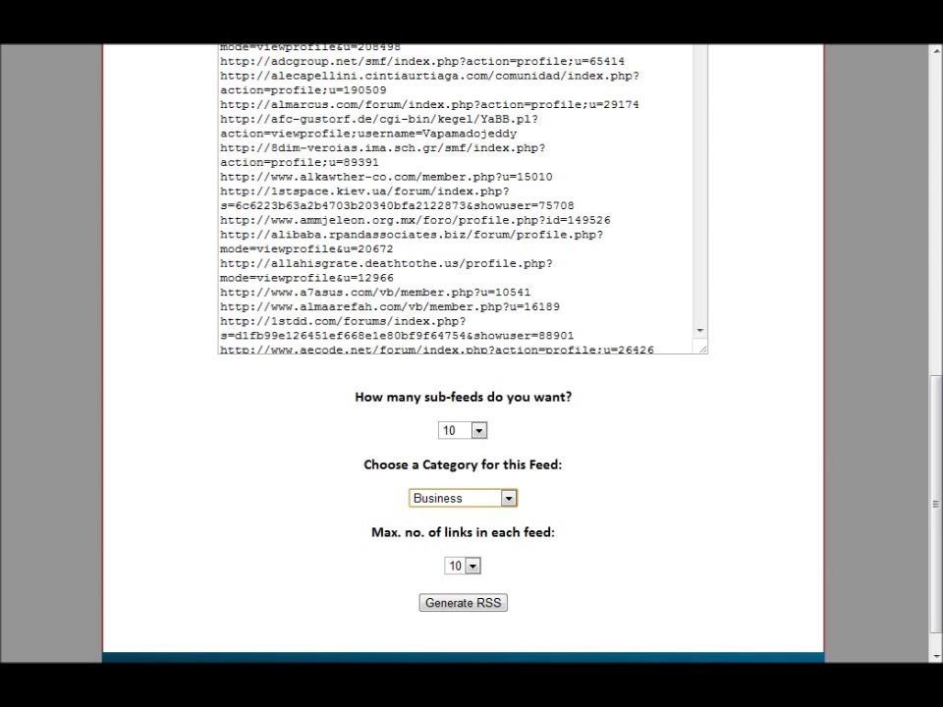
click(478, 431)
click(480, 431)
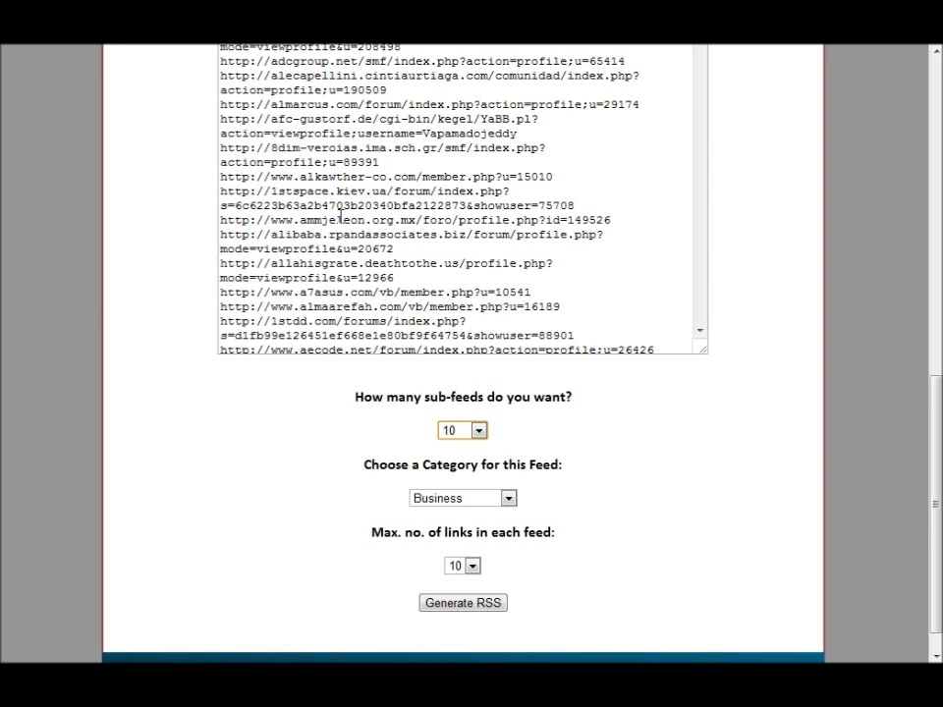
click(478, 430)
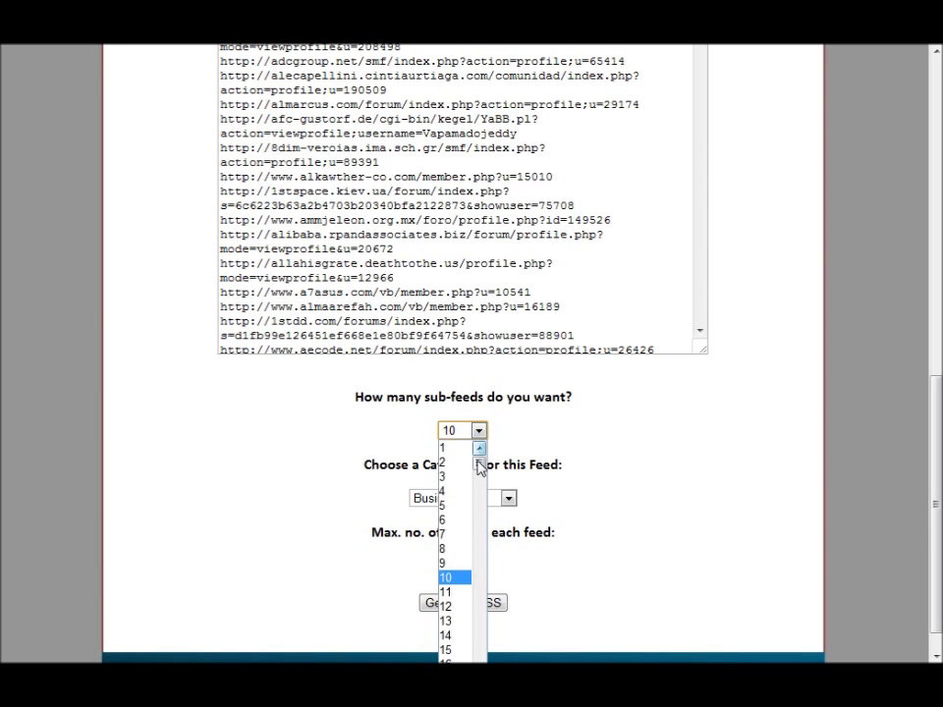
scroll(481, 467, down, 14)
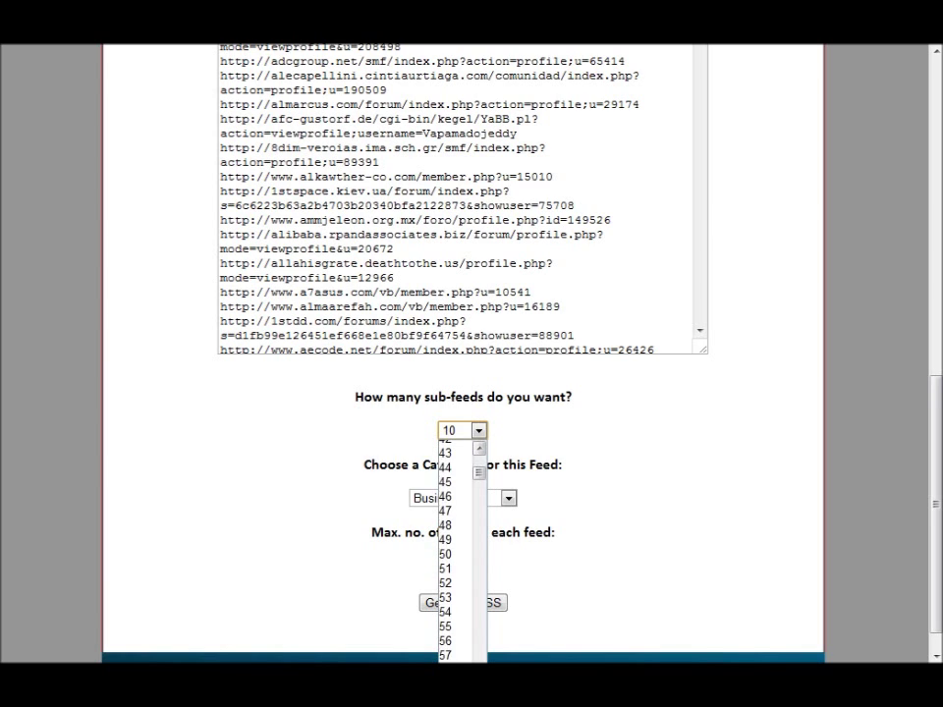
scroll(462, 550, down, 7)
scroll(462, 550, up, 20)
scroll(462, 550, down, 20)
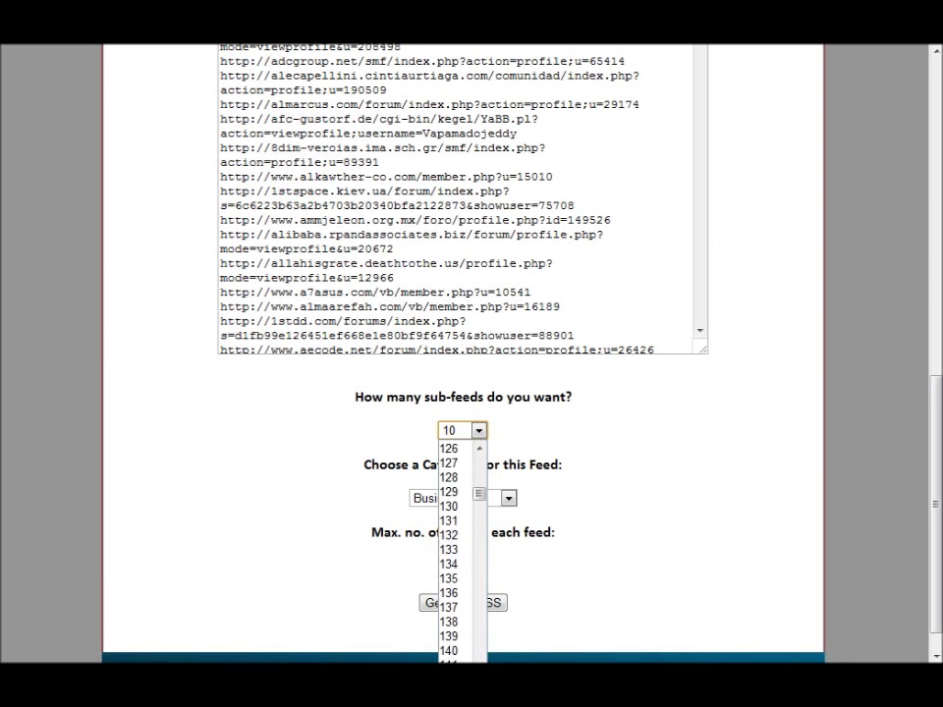
scroll(472, 530, down, 20)
scroll(472, 530, up, 20)
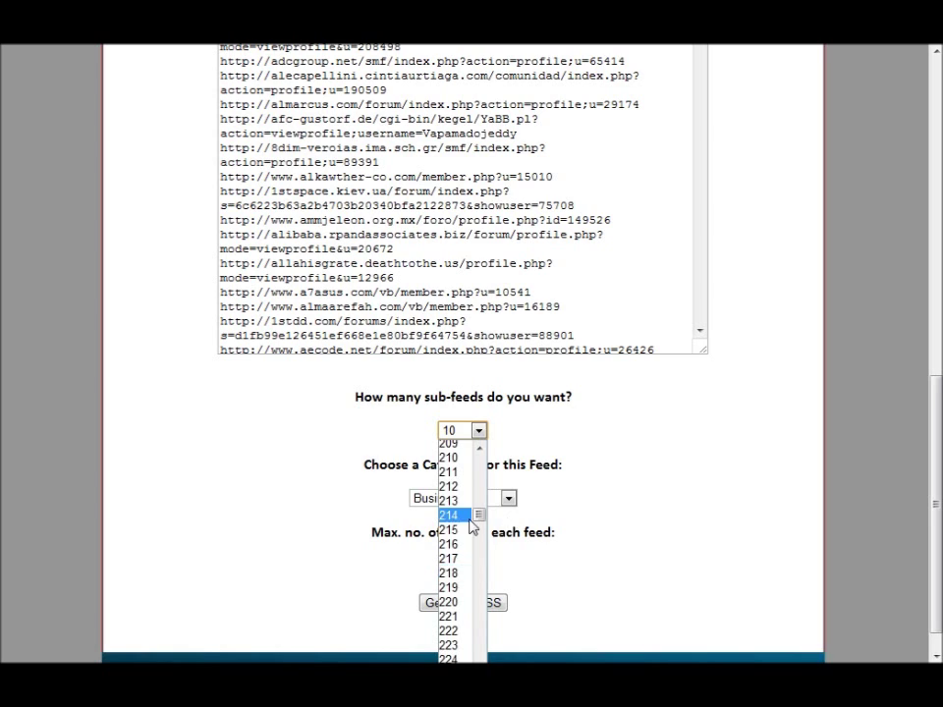
drag(478, 514, 482, 433)
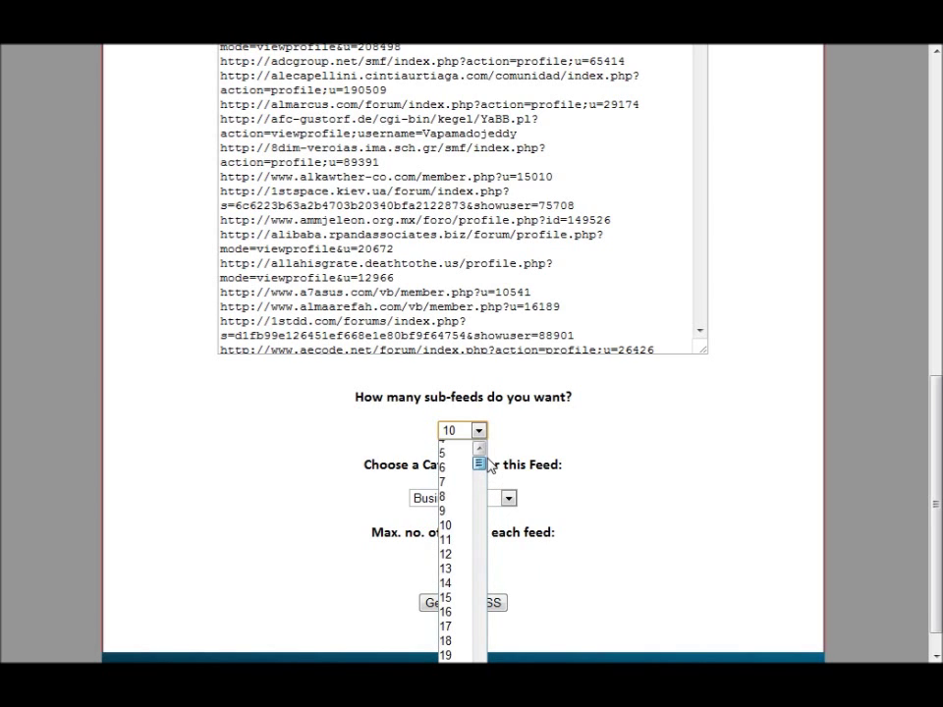
click(460, 526)
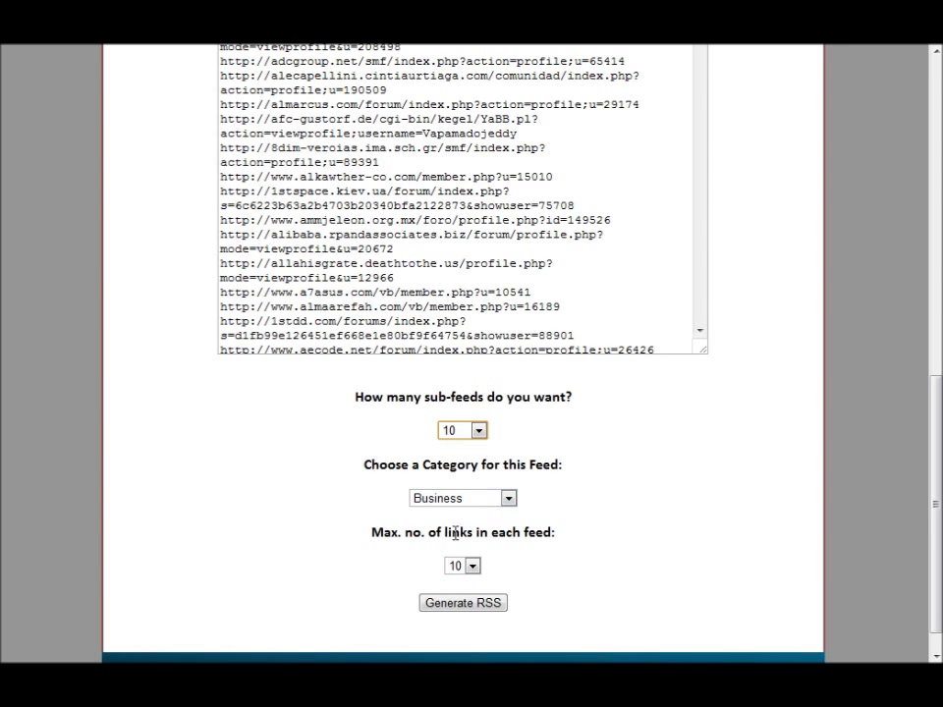